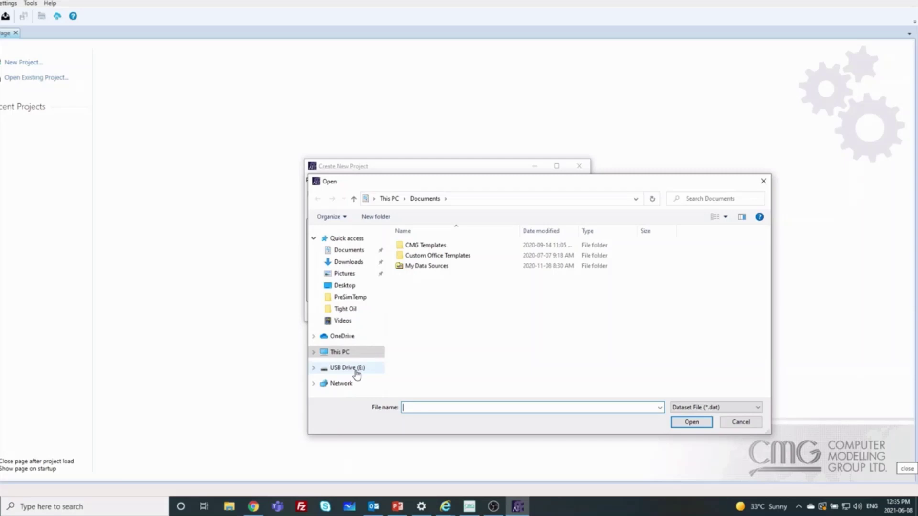
Create the Tight Oil project with Tight_Oil_Base.dat from D:\Tech Bites\SA CMOST\Sensitivty Analysis\Tight Oil as its base dataset.
click(356, 372)
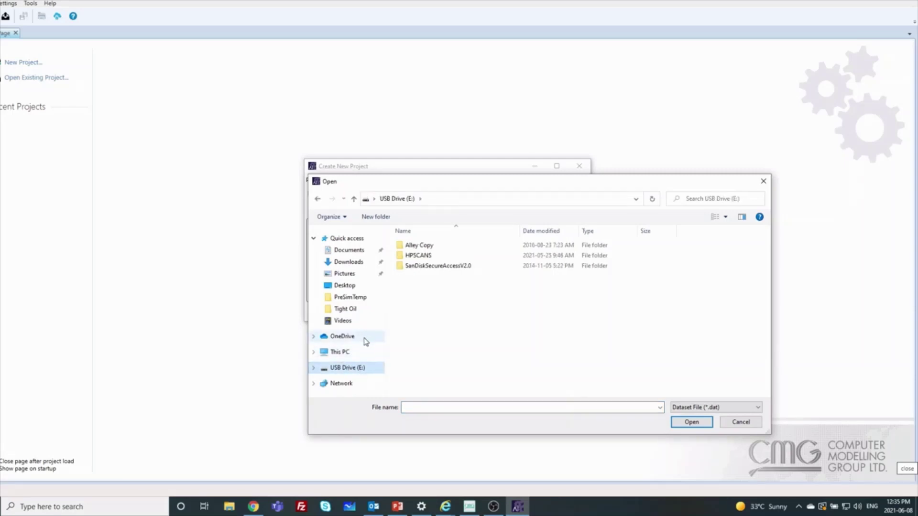
click(359, 353)
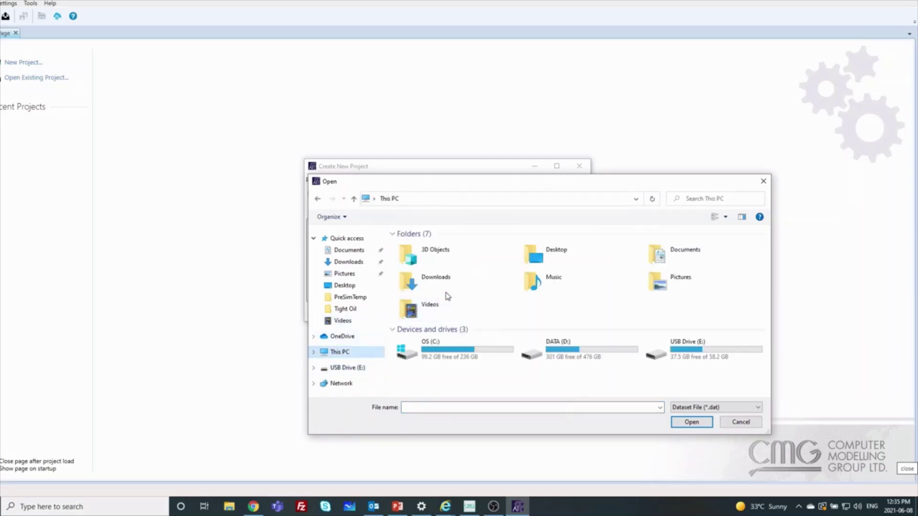
double_click(586, 357)
scroll(476, 334, down, 5)
scroll(455, 348, down, 8)
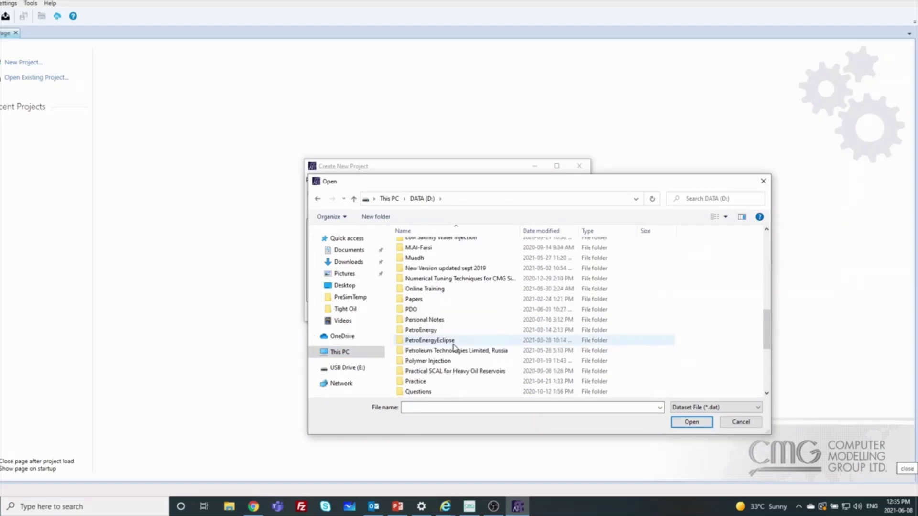
click(444, 362)
double_click(444, 363)
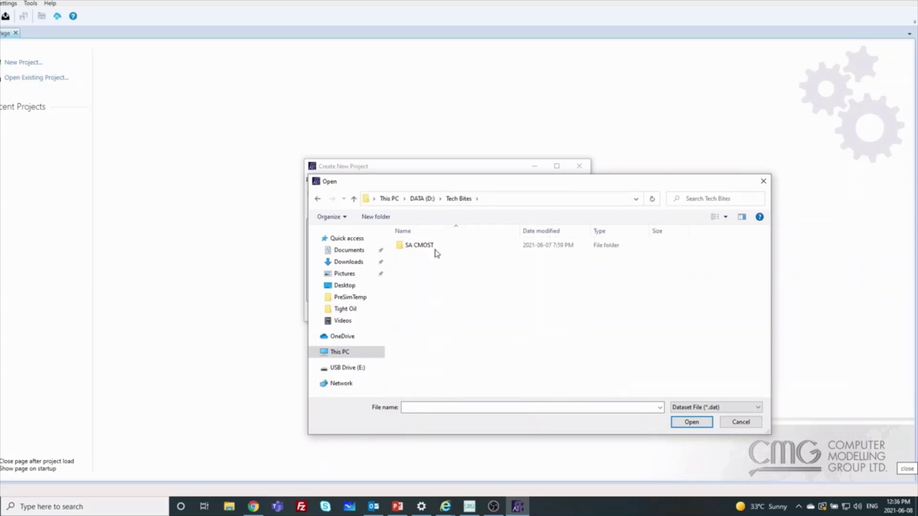
double_click(437, 249)
double_click(442, 249)
double_click(446, 250)
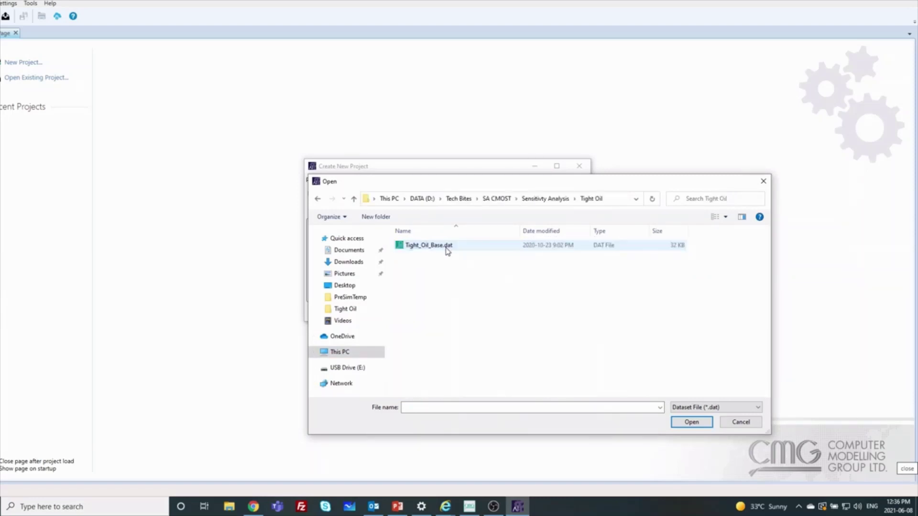
click(448, 250)
click(691, 422)
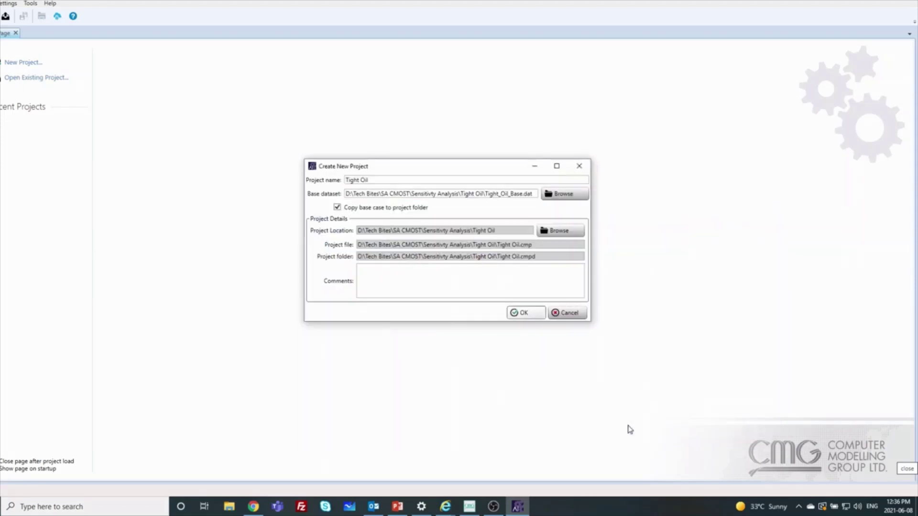
drag(455, 167, 436, 126)
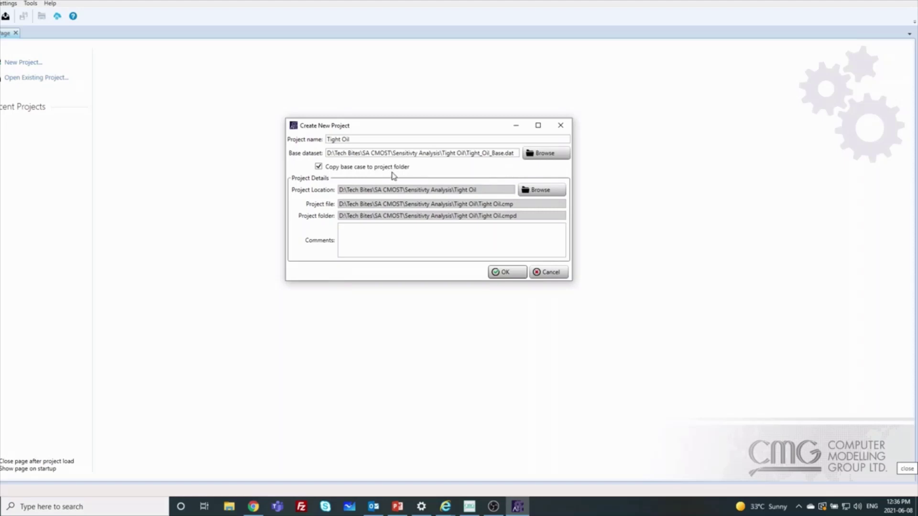
click(506, 272)
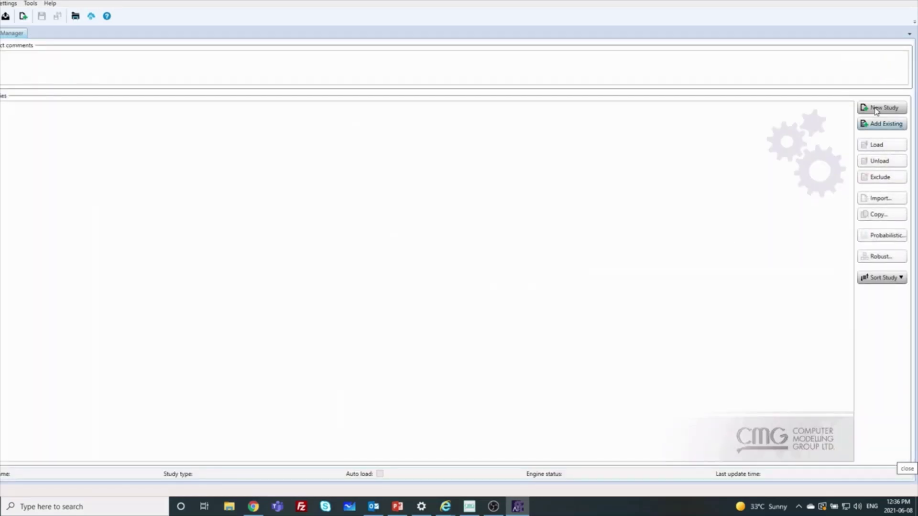
Start a new study named Tight Oil SA with Tight_Oil_Base.dat from the Tight Oil.cmpd folder as its base dataset.
click(876, 109)
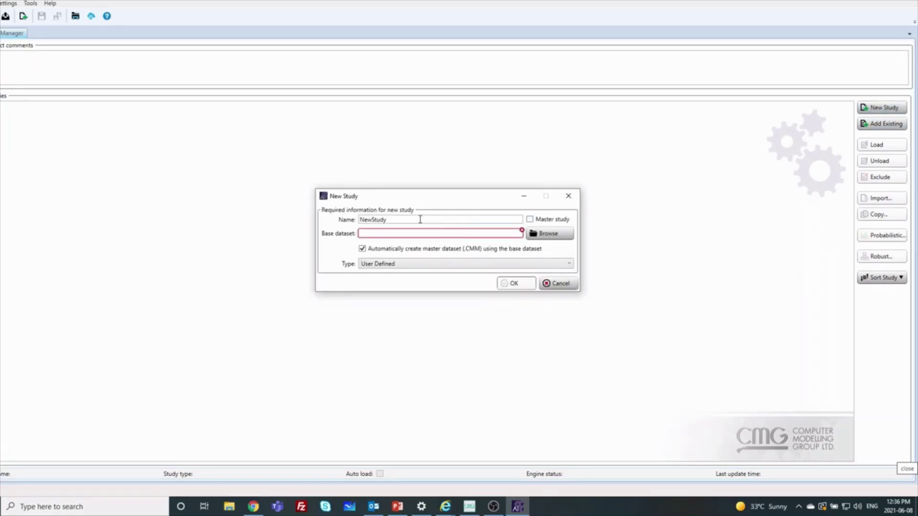
drag(420, 219, 313, 218)
text(Tight Oil SA)
click(550, 234)
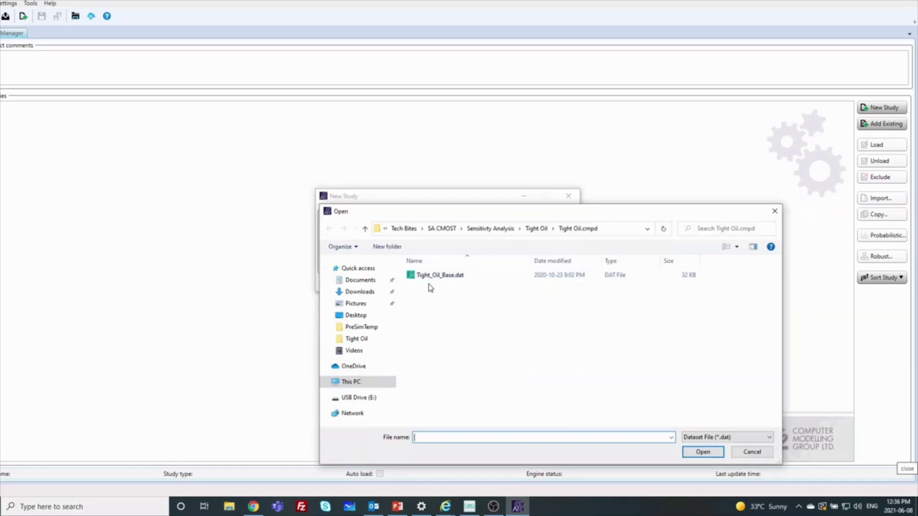
click(438, 276)
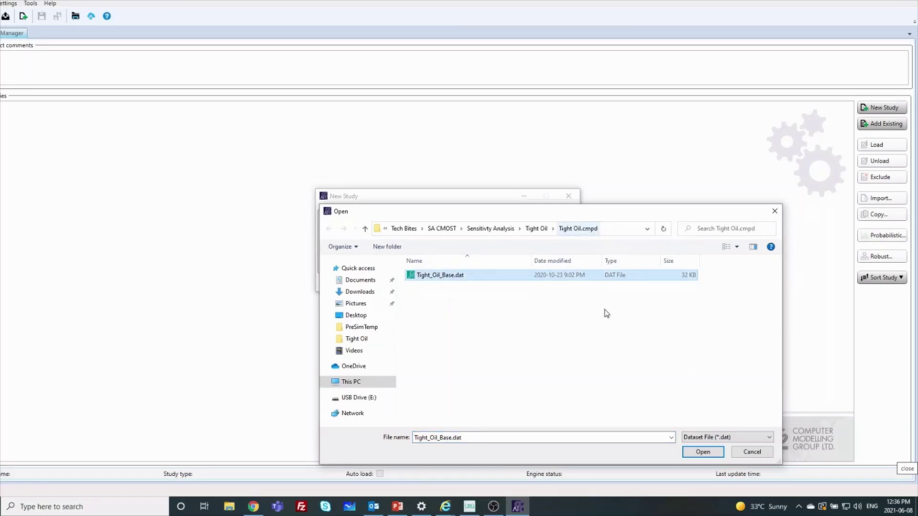
click(703, 453)
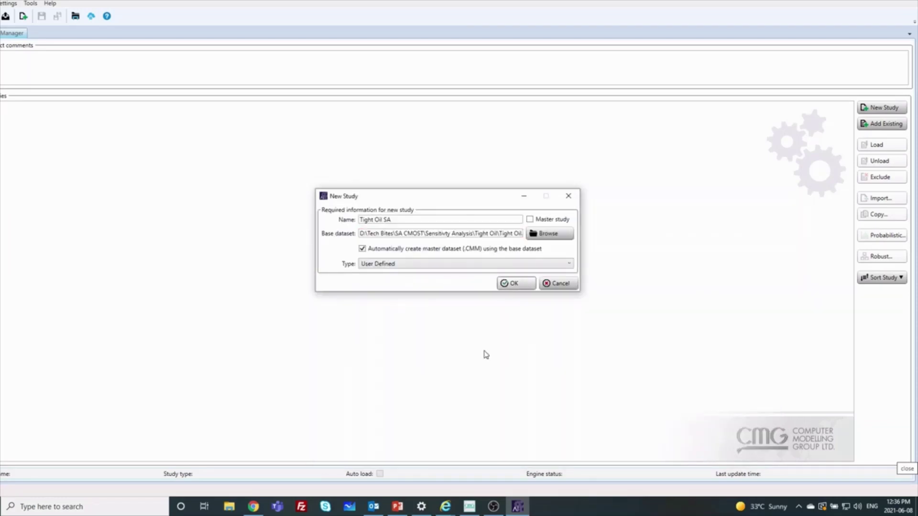
Set the new study's type to Sensitivity Analysis and create the study.
click(399, 267)
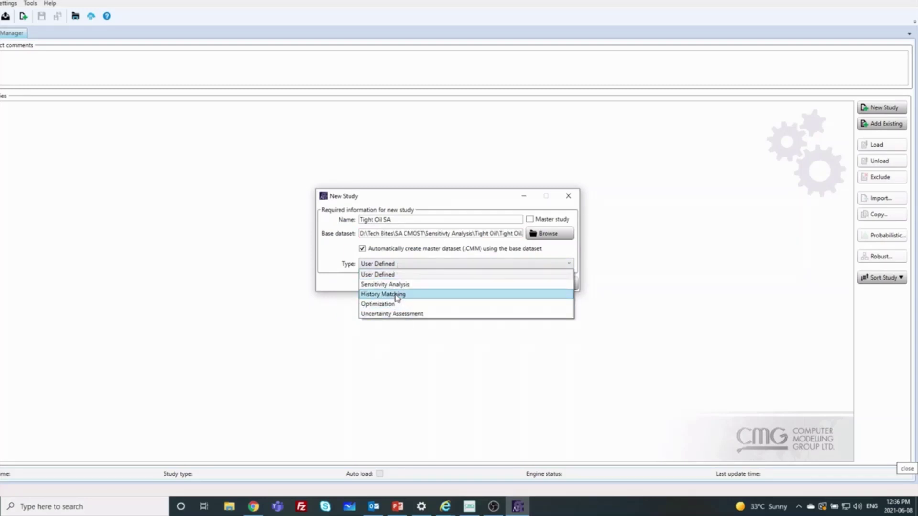
click(398, 285)
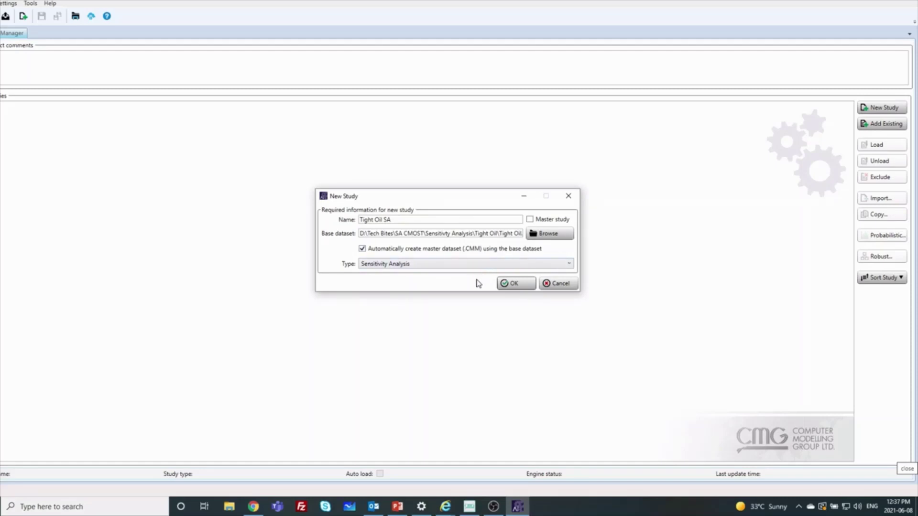
click(503, 284)
click(514, 285)
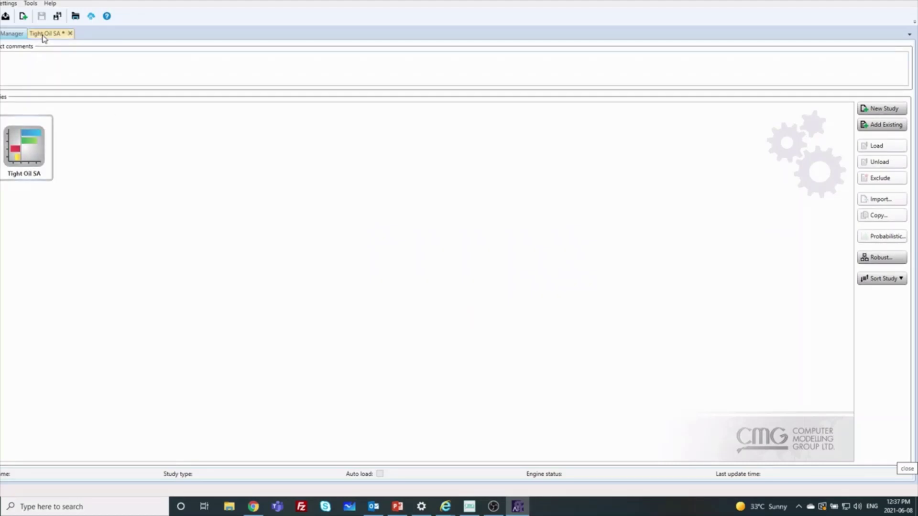
Open the Tight Oil SA study and examine its general properties, including the unit system options for reading SR3.
mouse_move(39, 154)
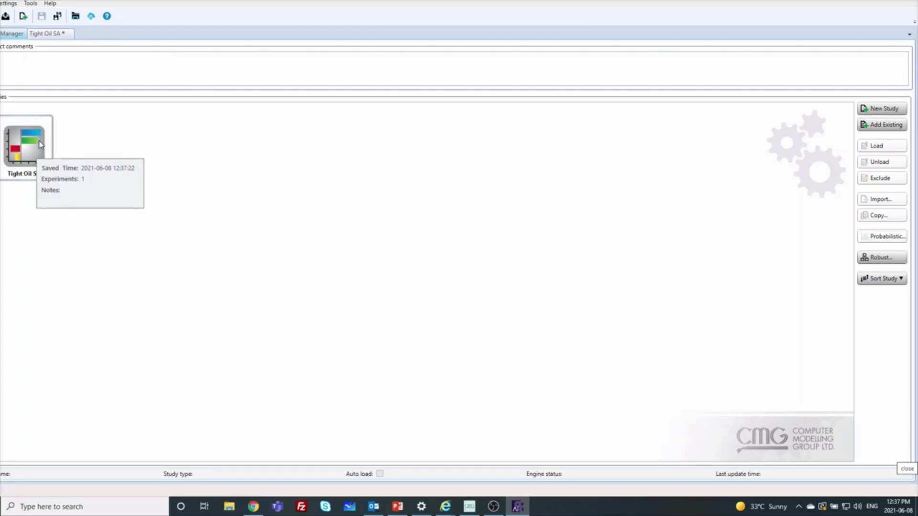
double_click(40, 143)
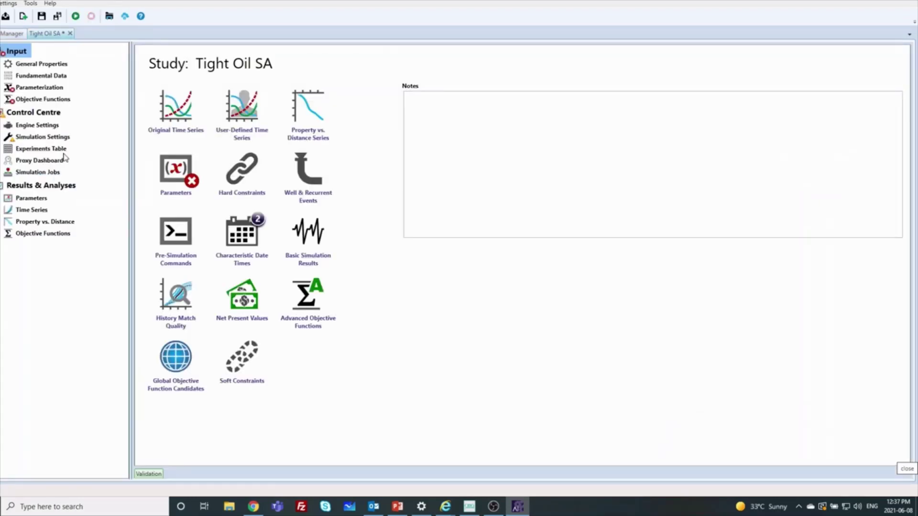
click(64, 67)
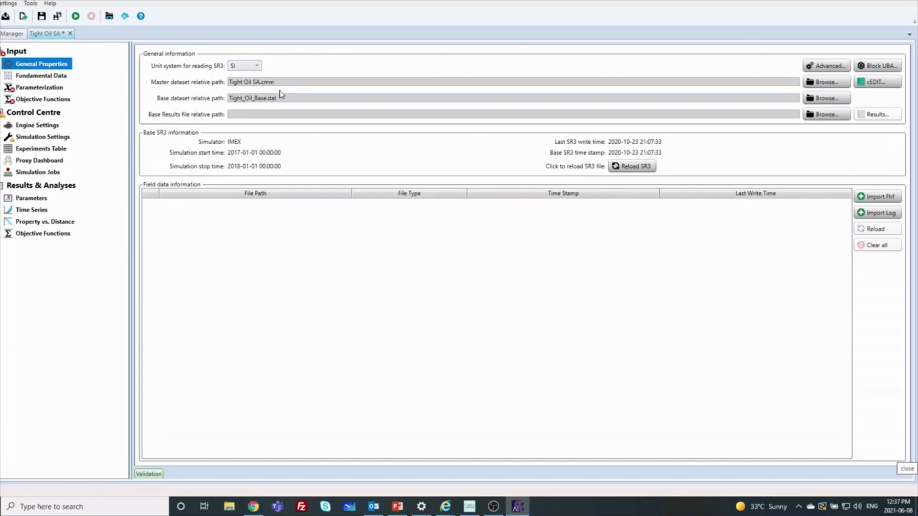
click(257, 67)
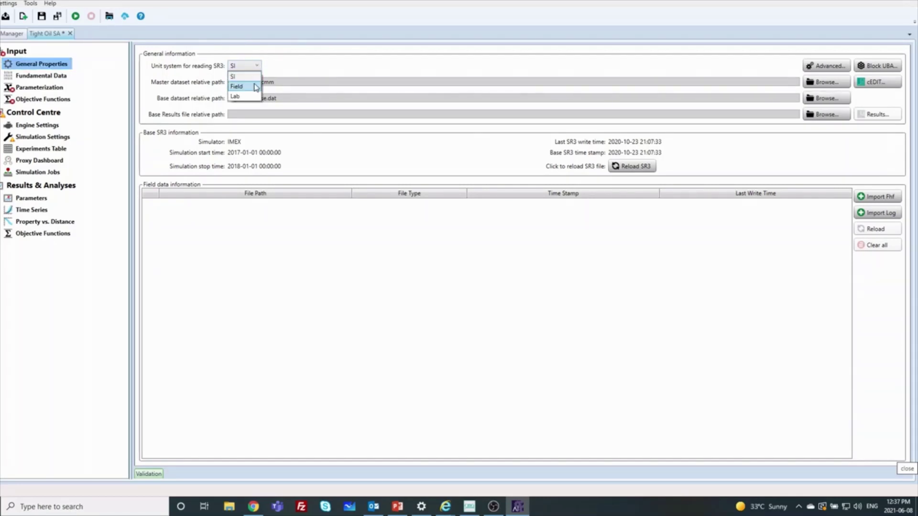
click(323, 72)
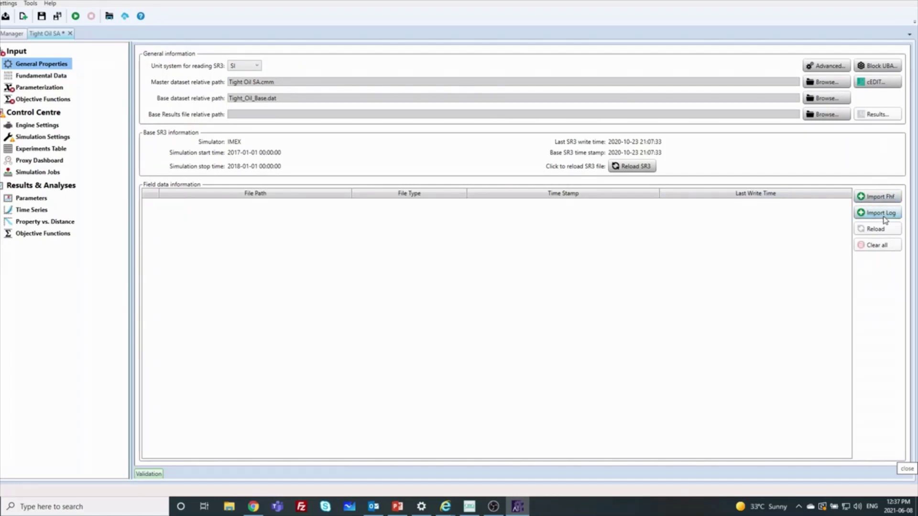
Go past the study's fundamental data to its parameterization parameters and launch Builder to define them in the master dataset.
click(41, 76)
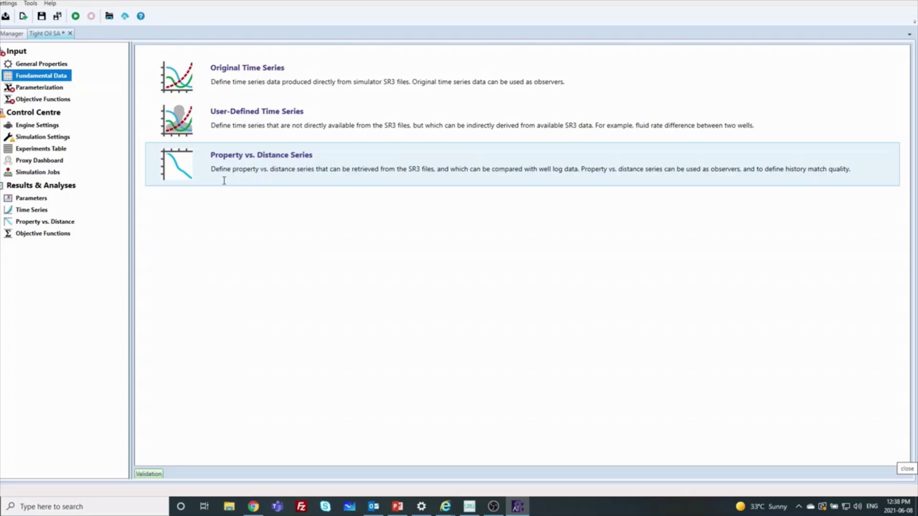
click(51, 90)
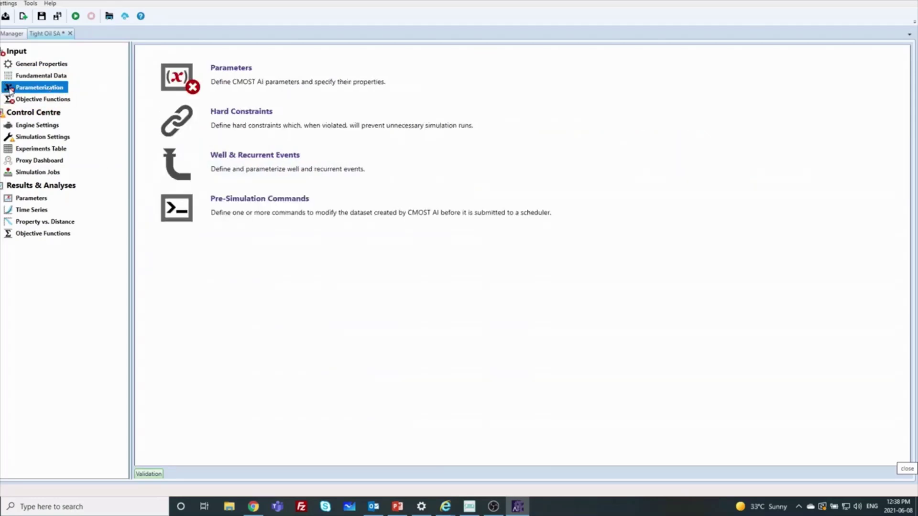
click(230, 79)
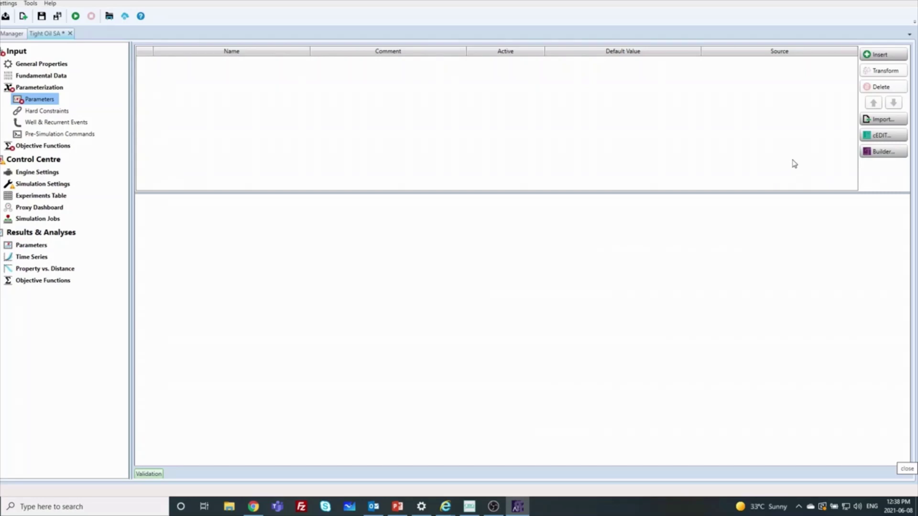
click(882, 153)
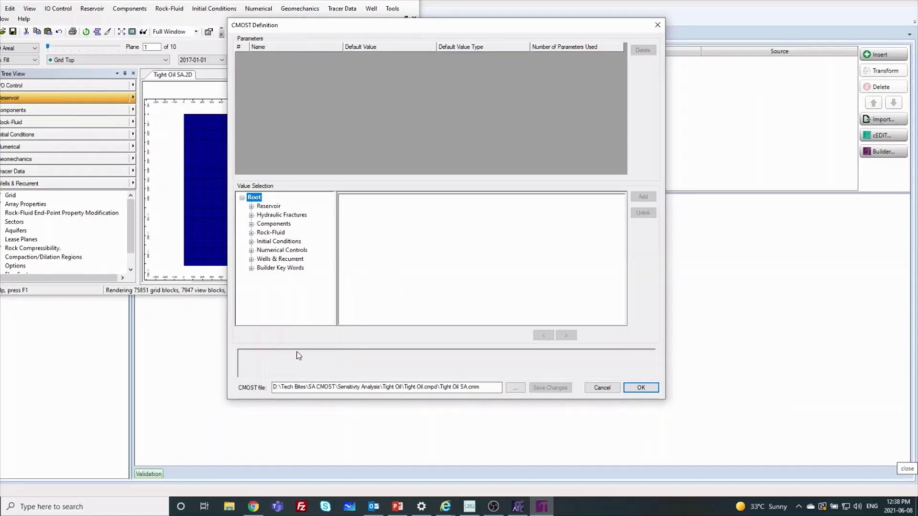
Add the constant Permeability I value under the reservoir's array properties as a CMOST parameter named PermH.
click(251, 207)
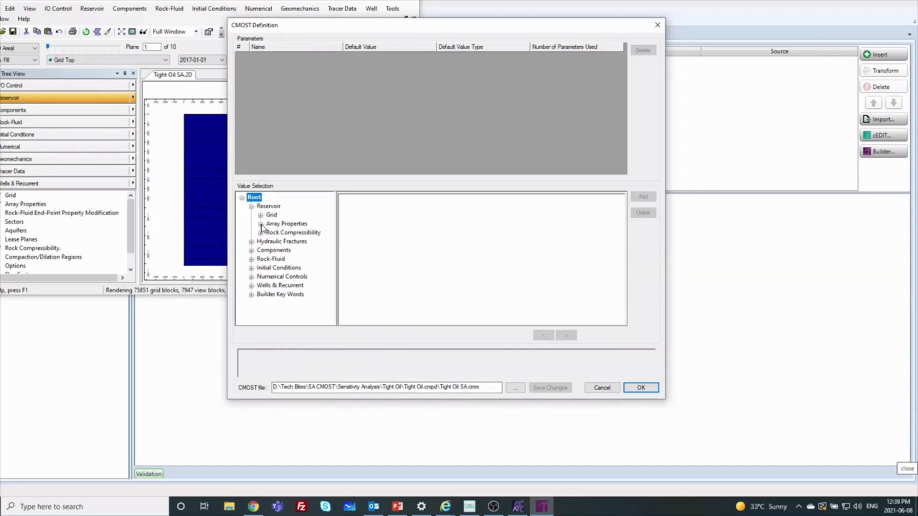
click(261, 224)
click(305, 233)
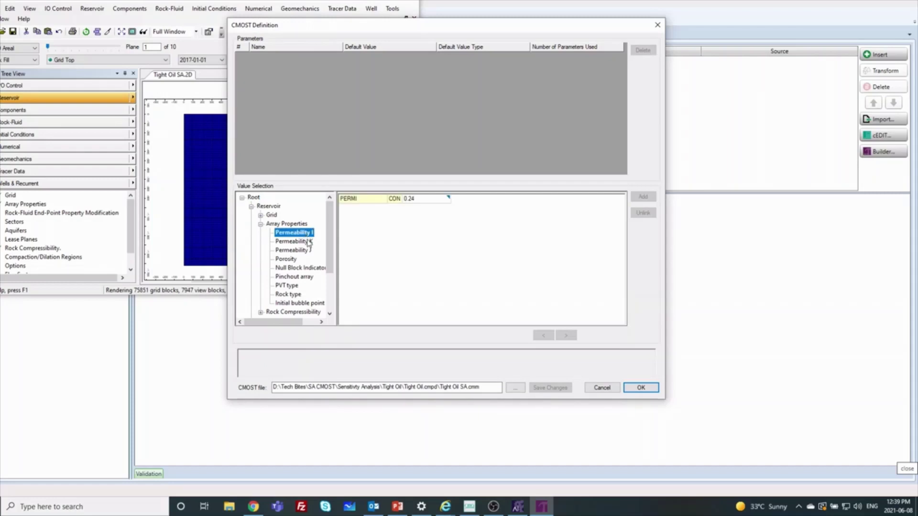
click(429, 200)
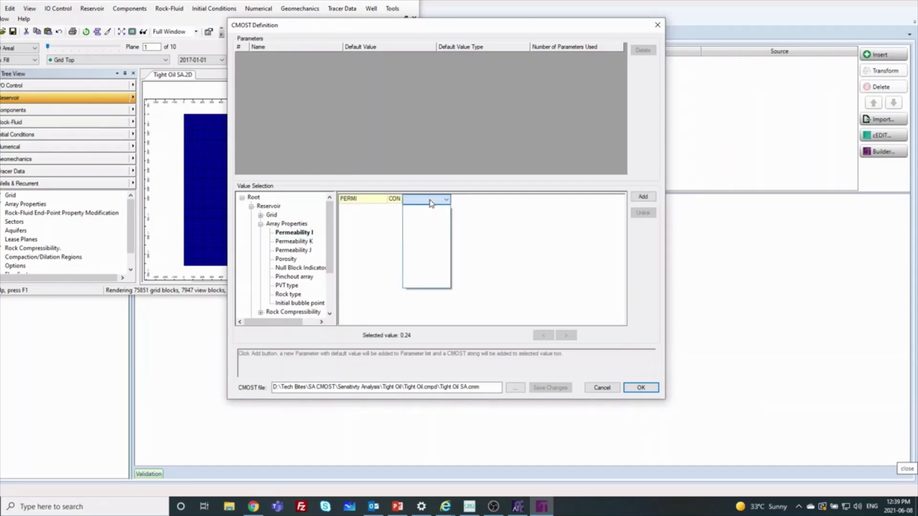
click(475, 205)
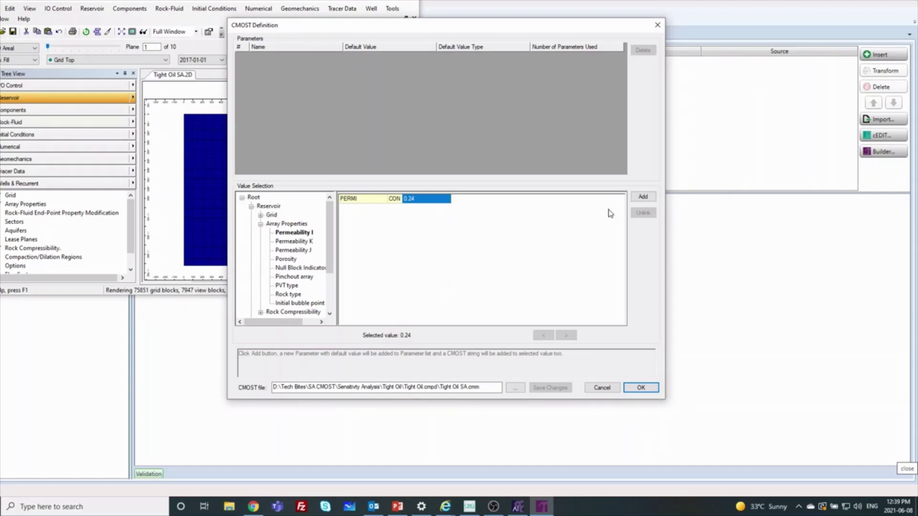
click(643, 197)
click(271, 56)
drag(272, 56, 262, 58)
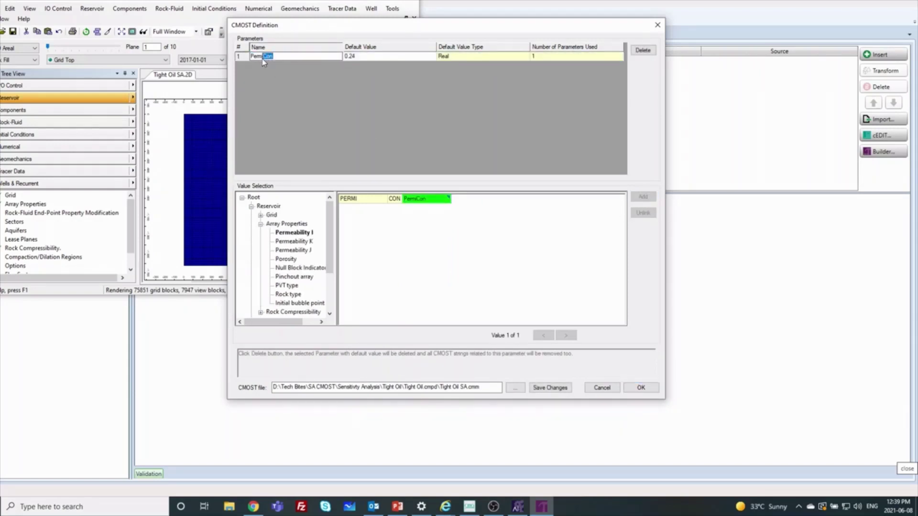
text(H)
key(Return)
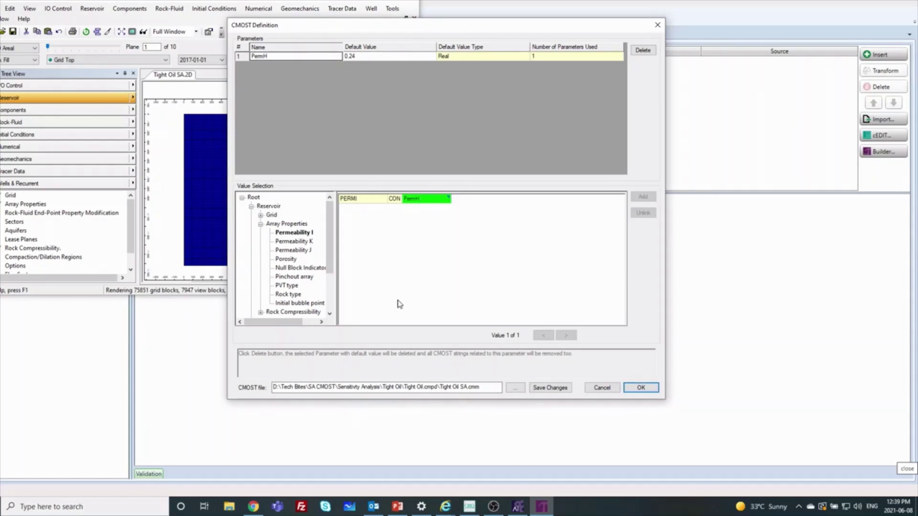
Link the constant Permeability J value to the existing PermH parameter.
click(307, 252)
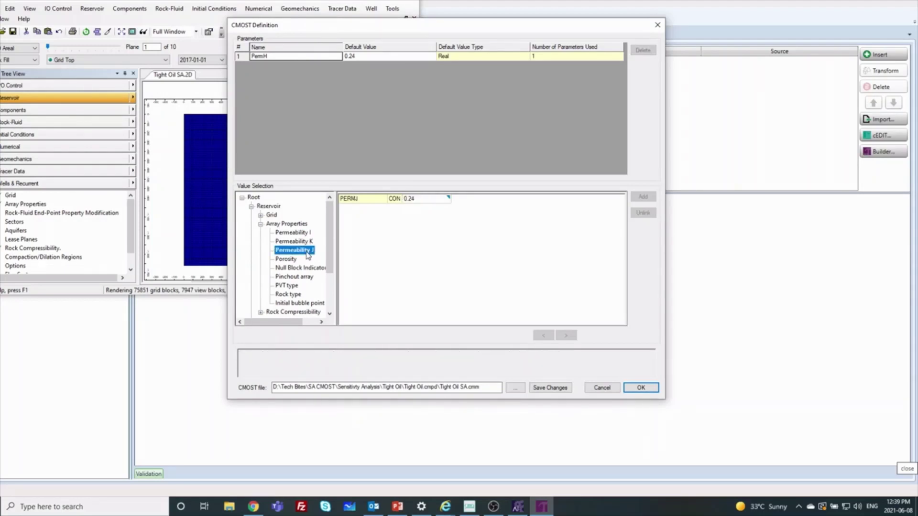
click(448, 200)
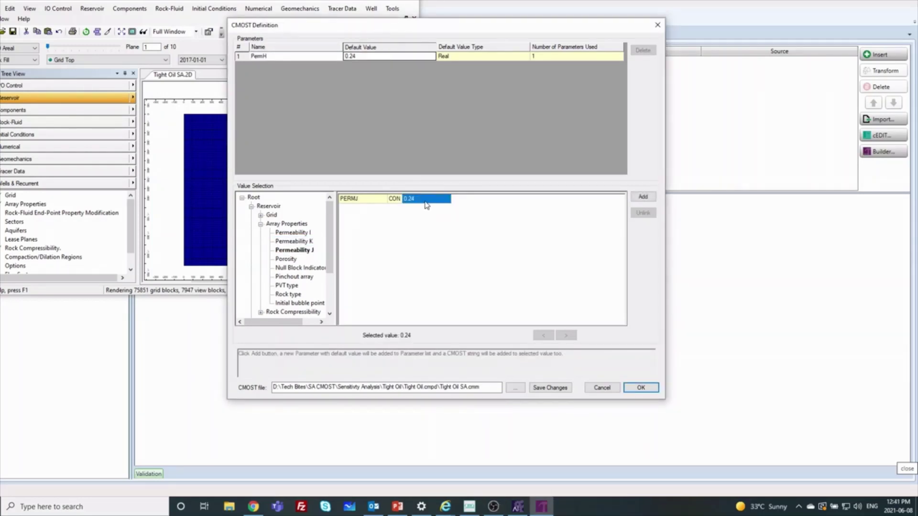
click(425, 200)
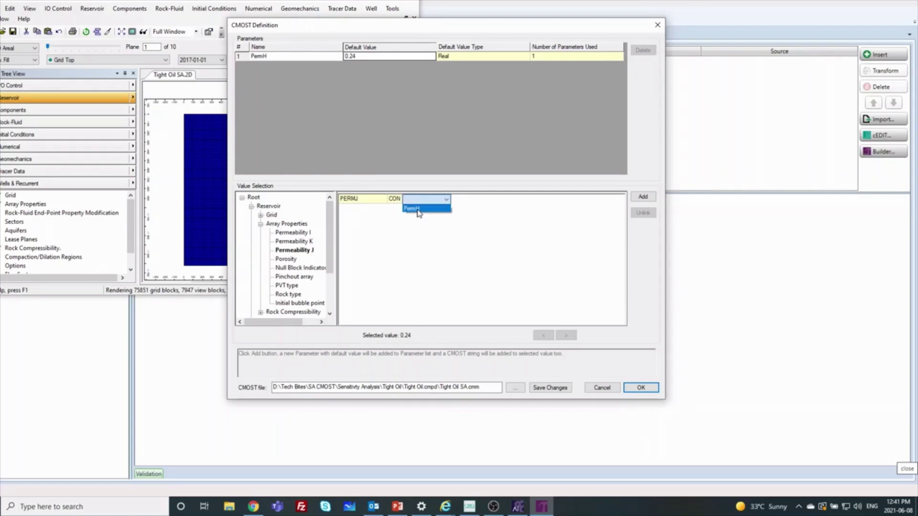
click(416, 210)
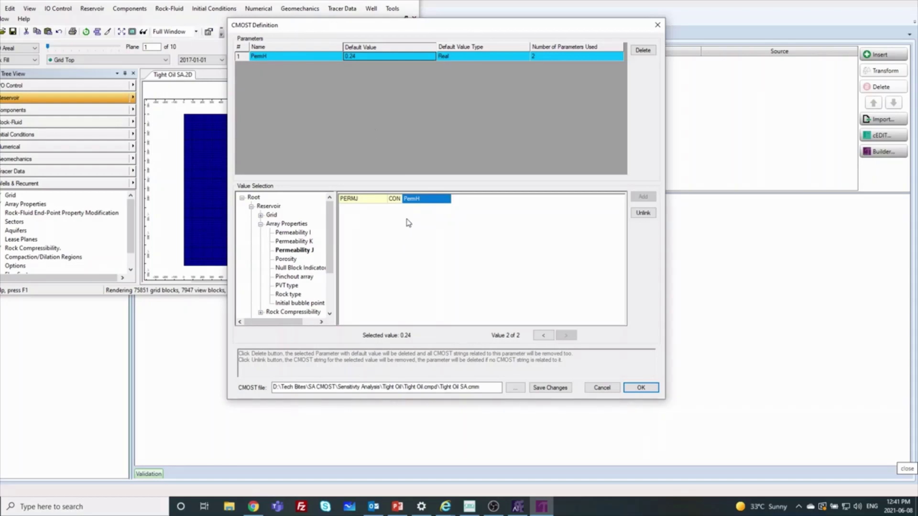
click(420, 216)
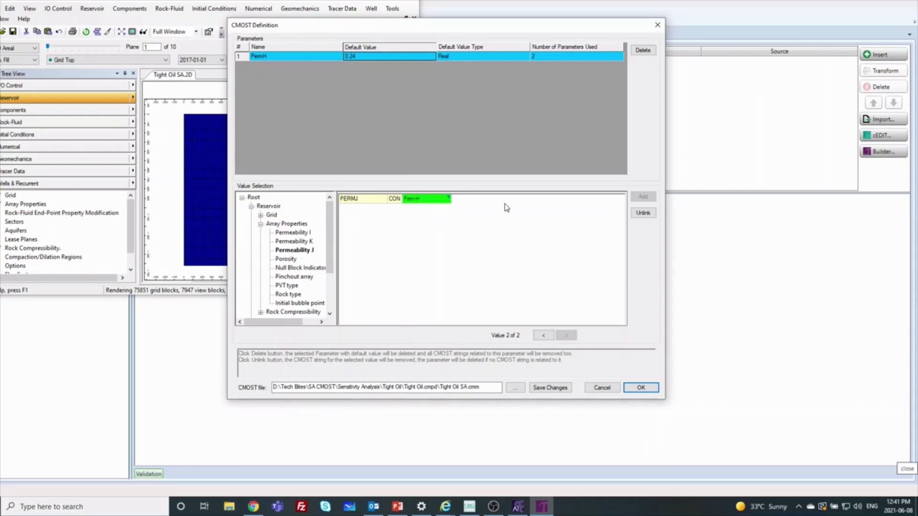
Add the constant Permeability K value under the array properties as a CMOST parameter named PermV.
click(307, 243)
click(437, 203)
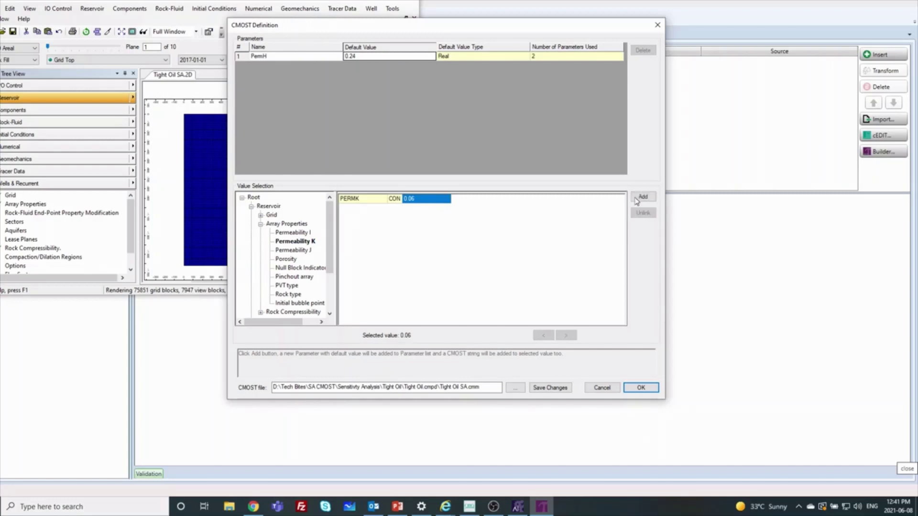
click(643, 197)
click(285, 67)
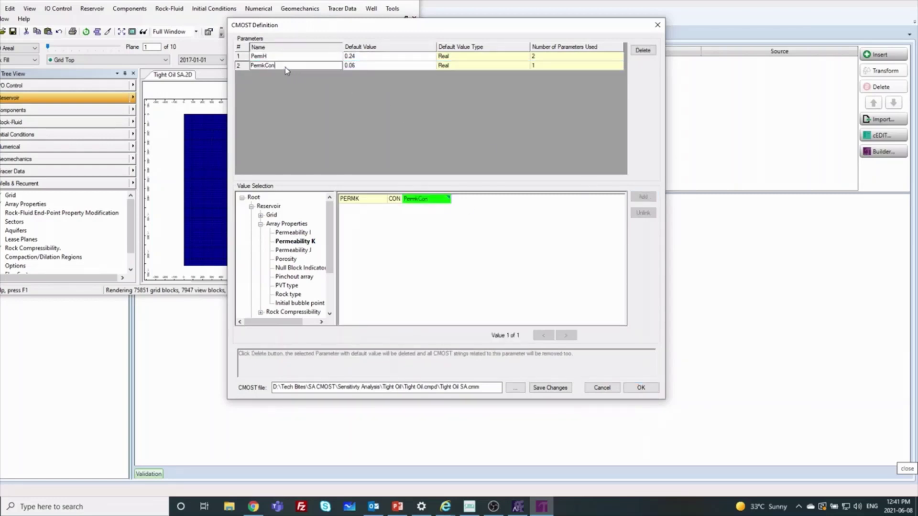
drag(285, 67, 265, 70)
text(V)
click(392, 259)
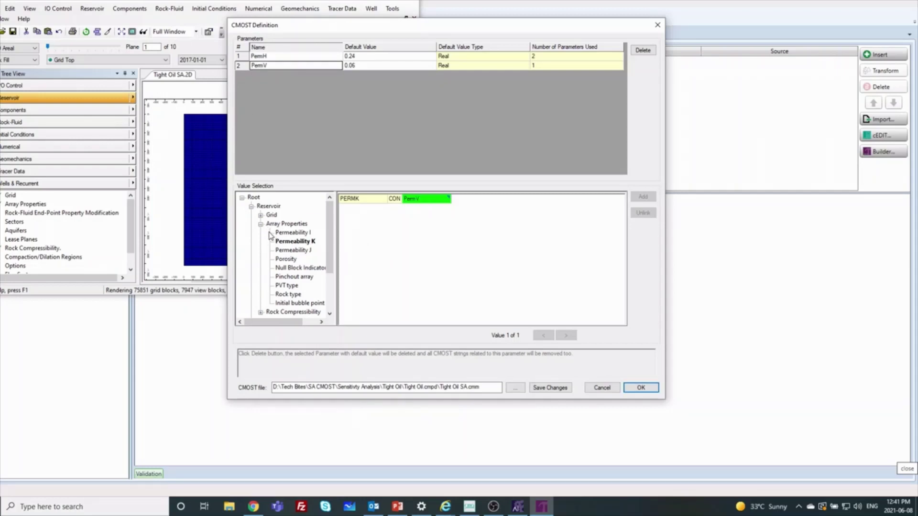
Add the K1INT value from the planar fracture template parameters of Hz_w1 - Frac 1 as a CMOST parameter named FracturePerm.
click(261, 224)
click(251, 206)
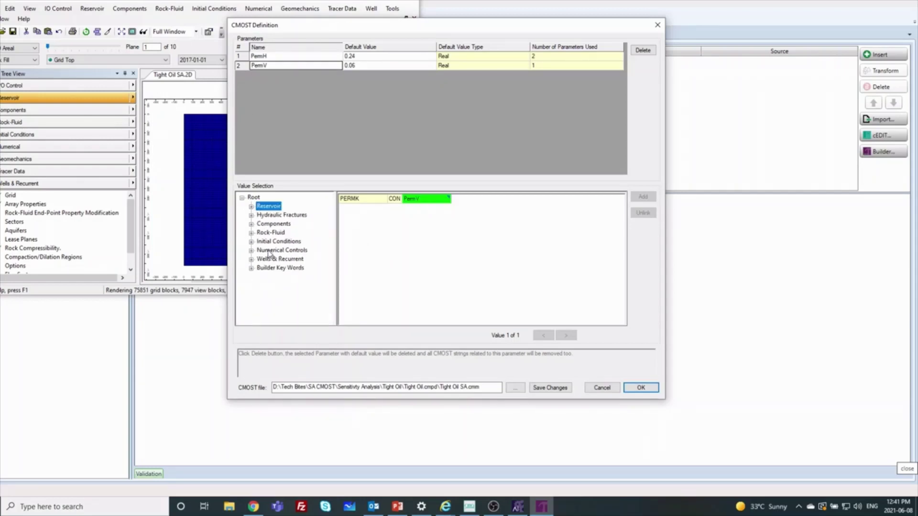
click(251, 215)
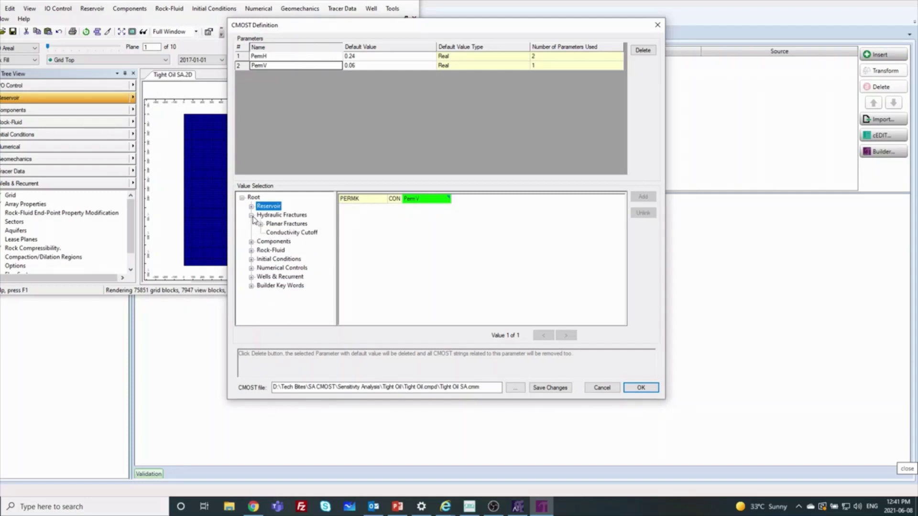
click(260, 224)
click(269, 233)
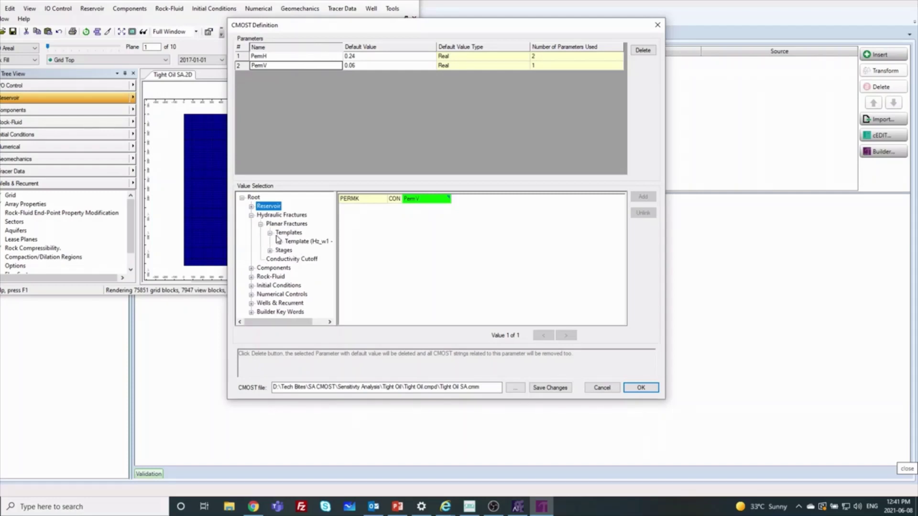
click(279, 242)
click(314, 254)
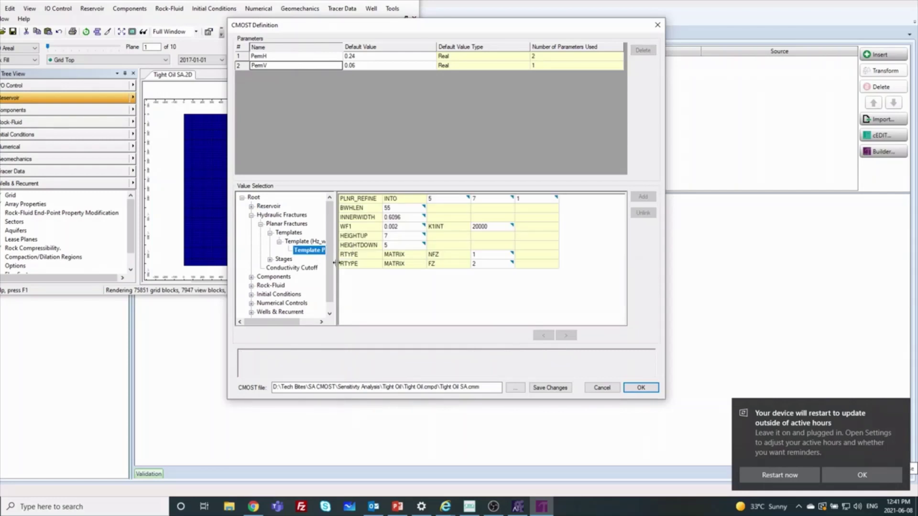
click(839, 471)
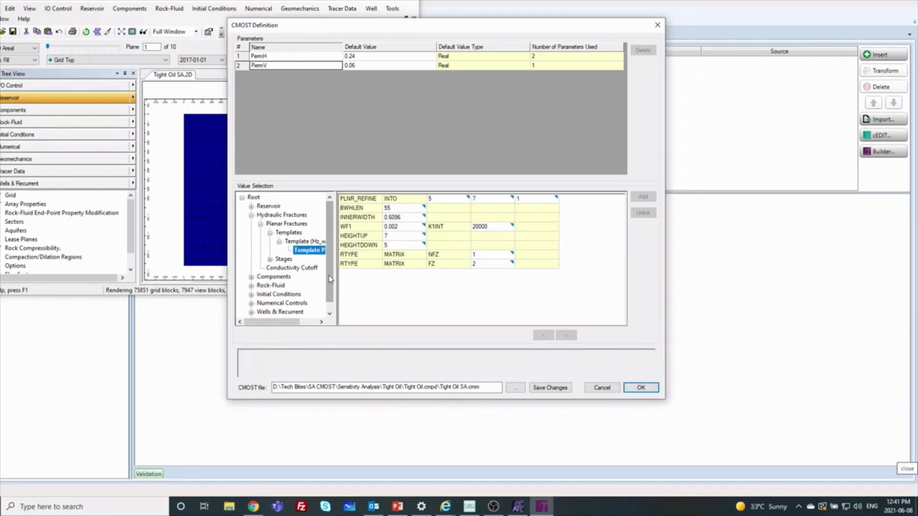
drag(277, 322, 307, 325)
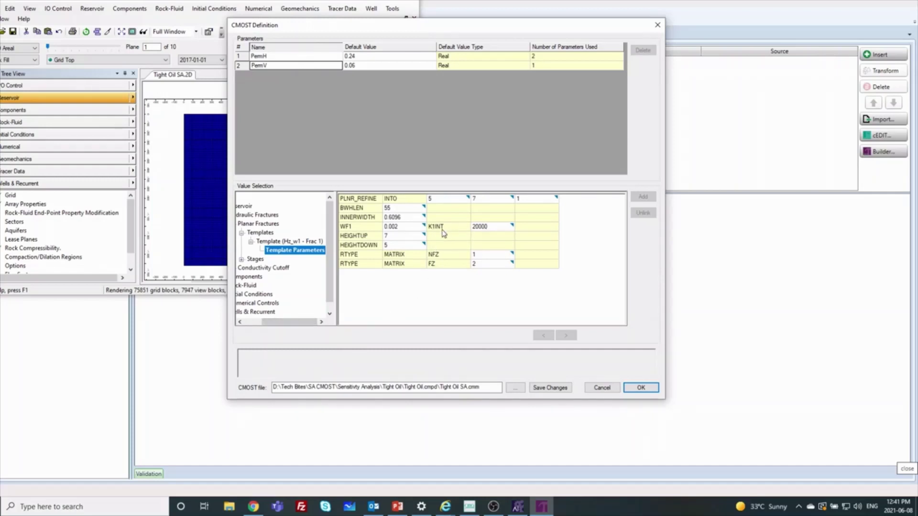
click(489, 232)
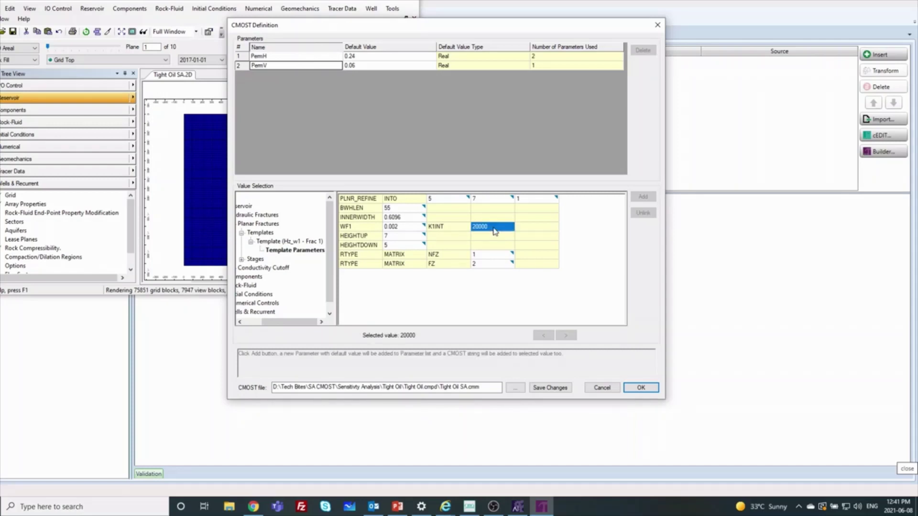
click(644, 197)
click(277, 74)
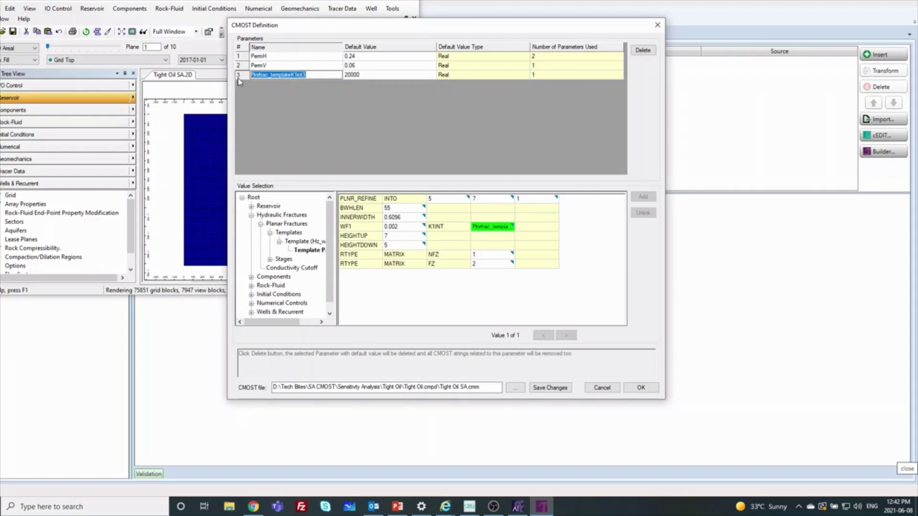
text(FracturePerm)
key(Return)
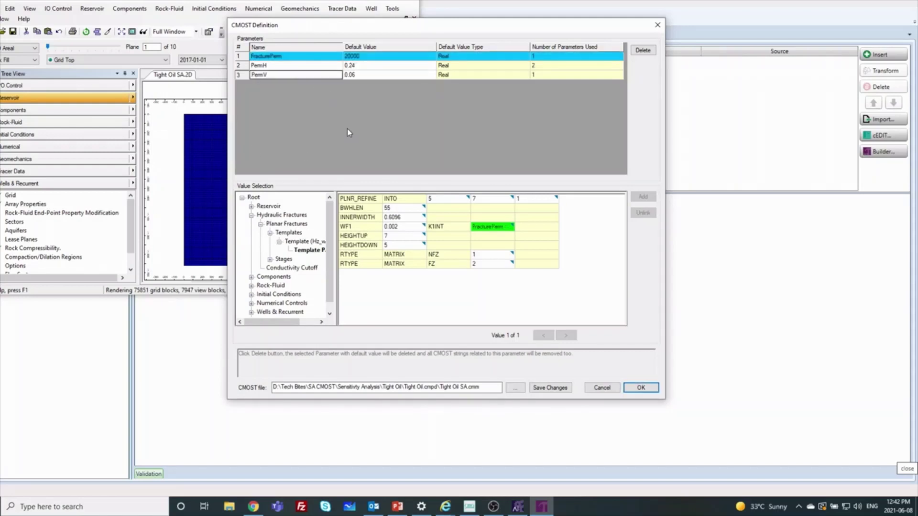
Add the NOG exponent from Rock Type 1, Set 1 of the relative permeability tables as a CMOST parameter named NOG.
click(253, 217)
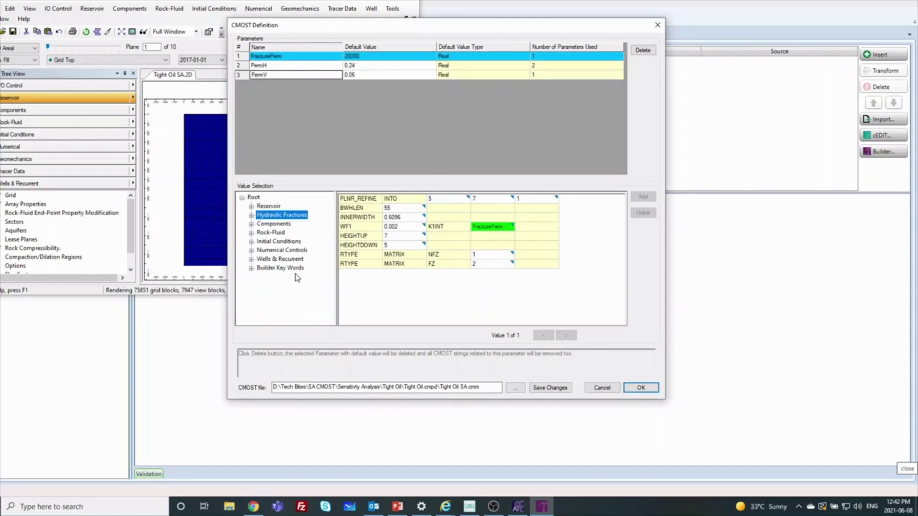
click(252, 269)
click(272, 271)
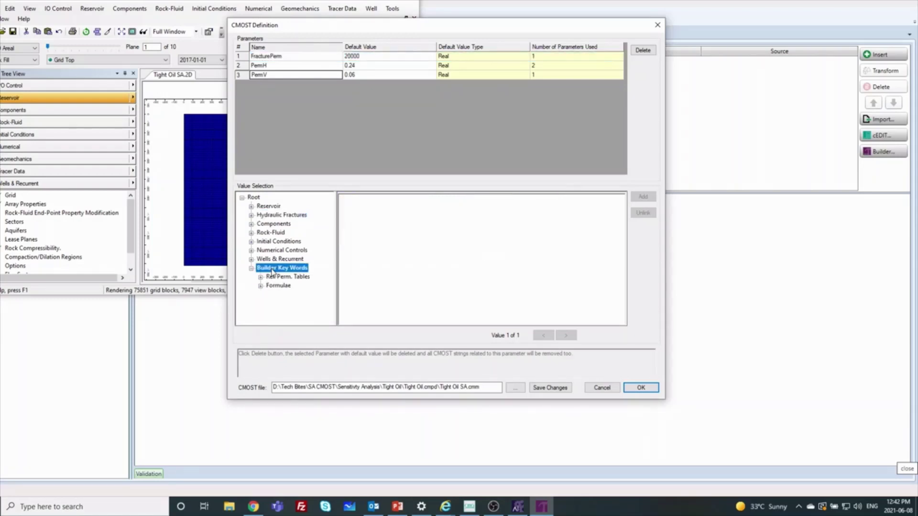
click(261, 277)
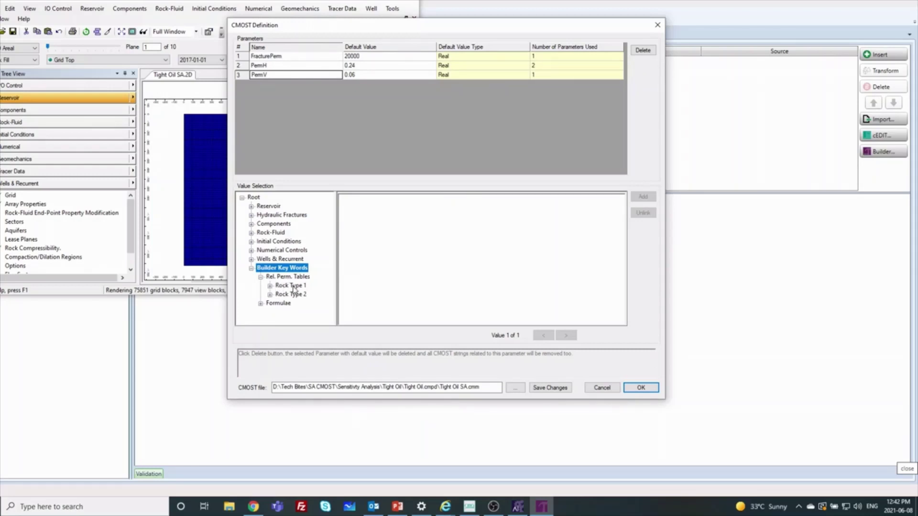
click(269, 285)
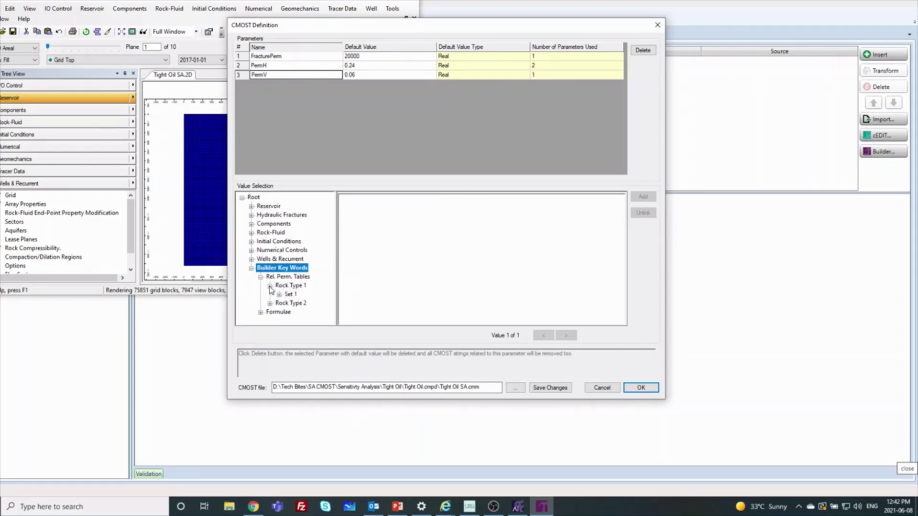
click(290, 286)
click(279, 295)
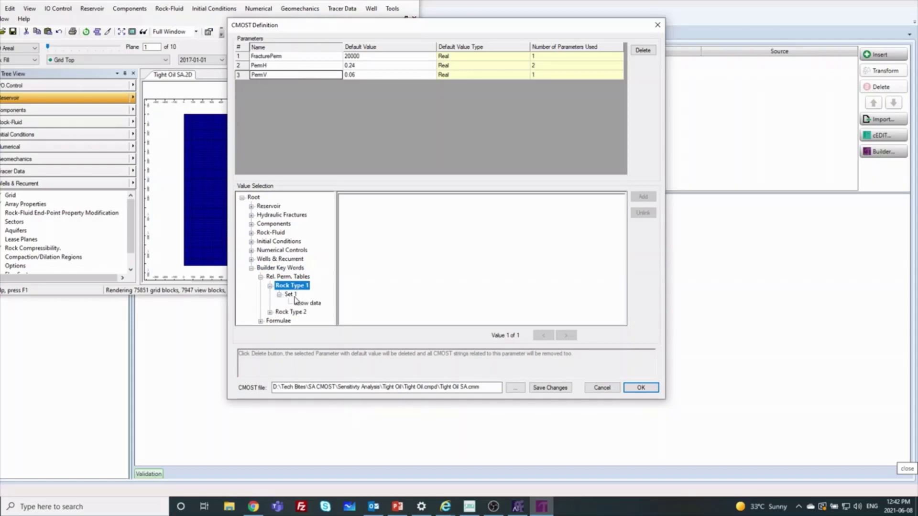
click(291, 295)
click(313, 305)
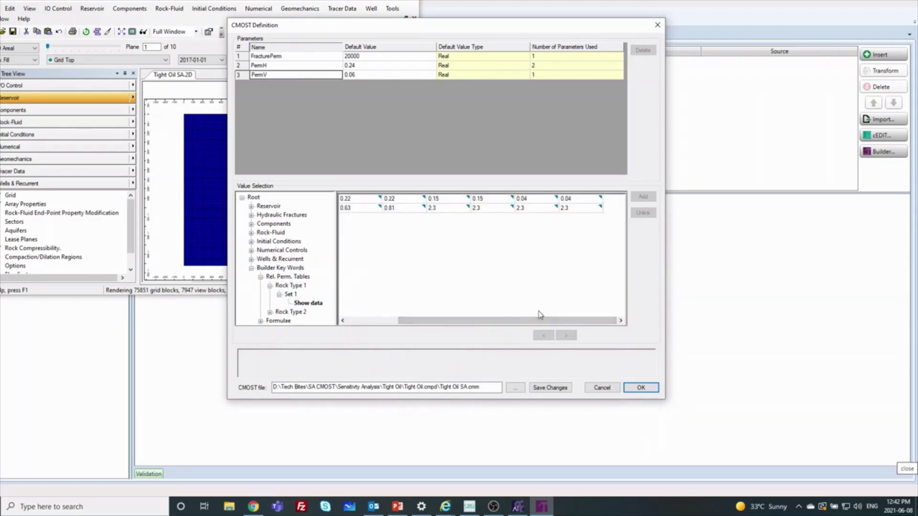
click(533, 211)
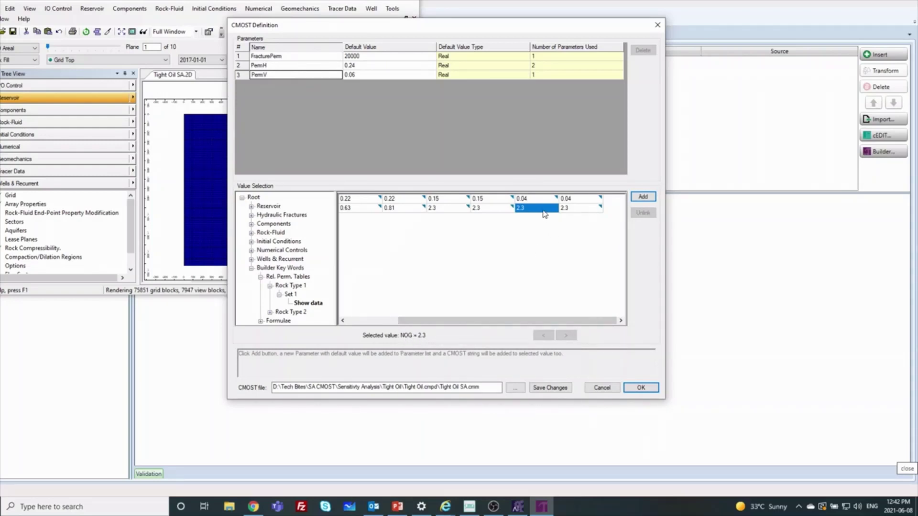
click(644, 197)
double_click(291, 85)
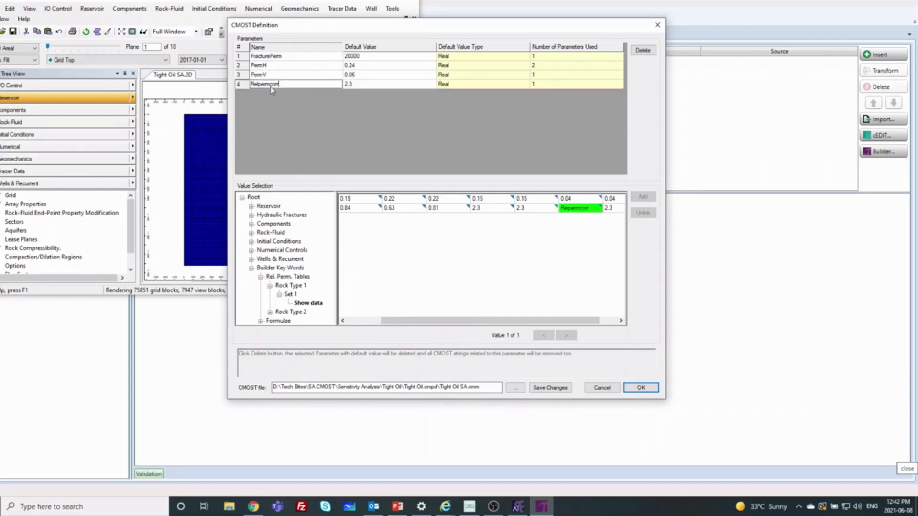
text(NOG)
key(Return)
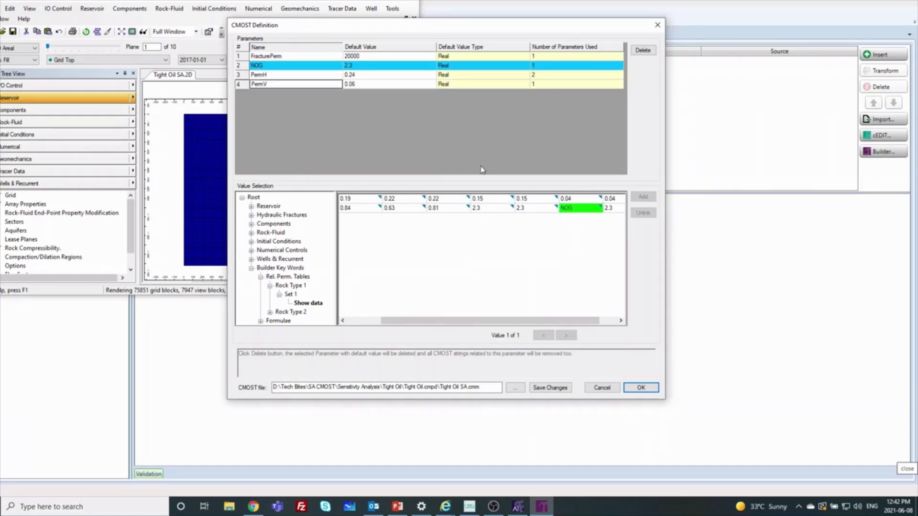
Add the NG exponent of the Rock Type 1 relative permeability data as a CMOST parameter named NG.
click(614, 208)
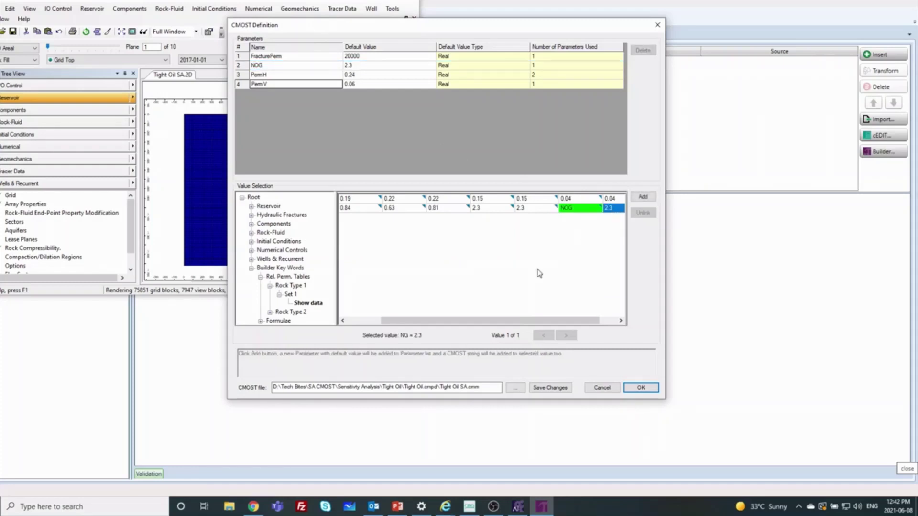
click(644, 197)
click(280, 94)
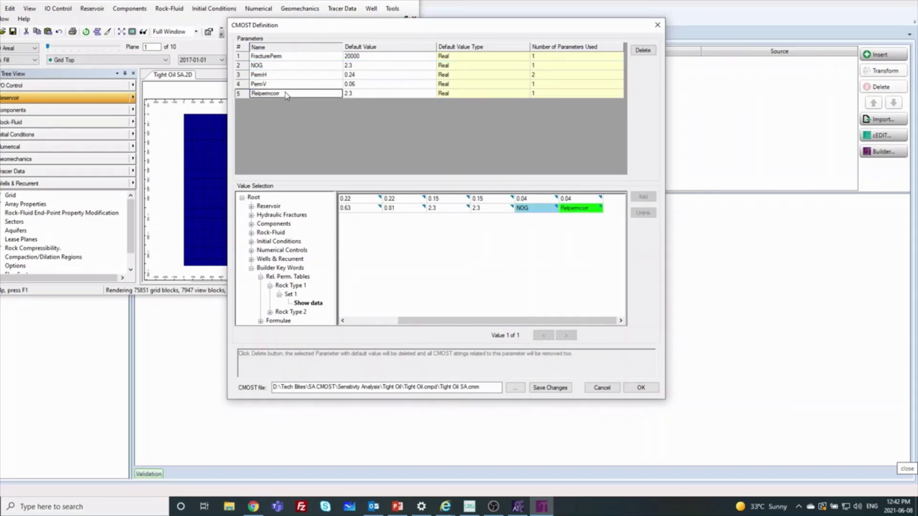
click(286, 95)
text(NG)
key(Return)
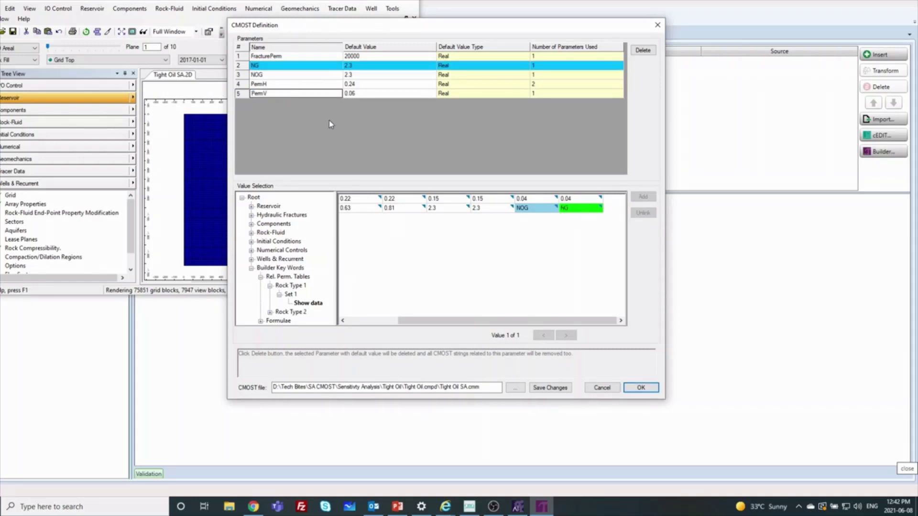
click(270, 286)
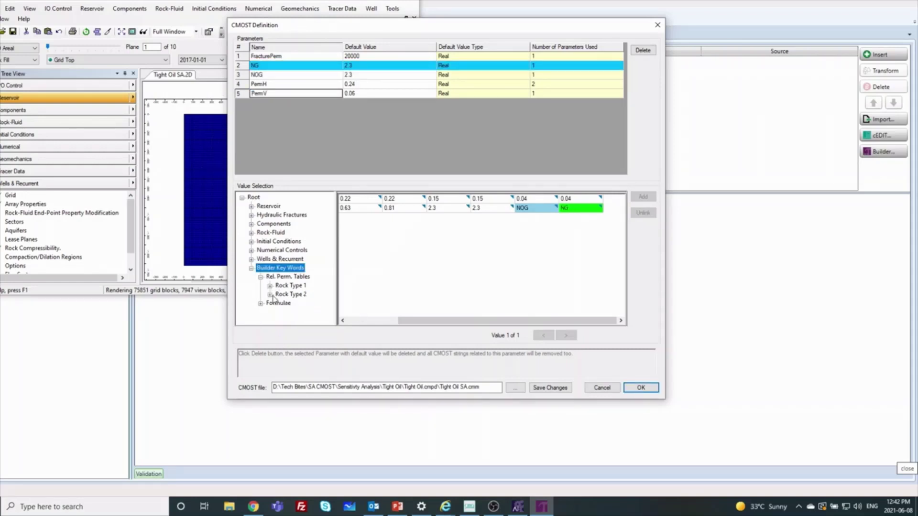
click(261, 277)
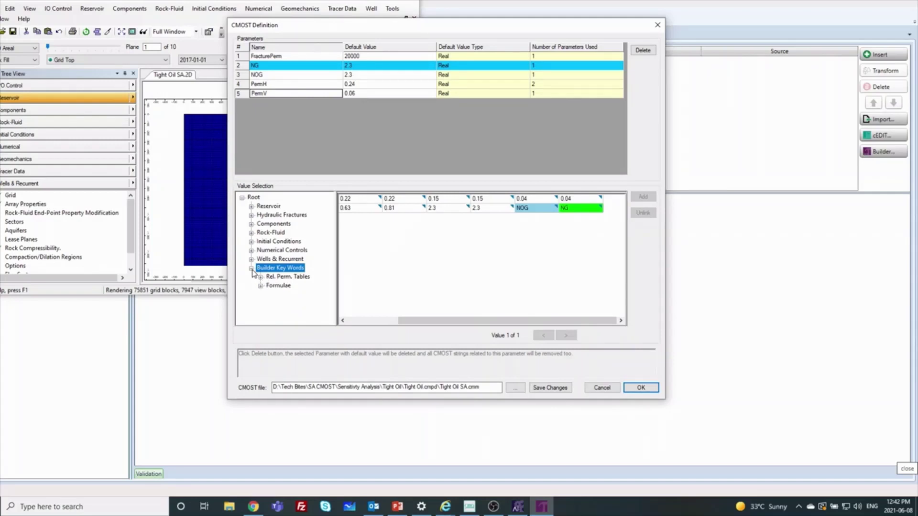
click(251, 269)
click(251, 268)
mouse_move(429, 321)
mouse_down()
mouse_move(412, 322)
mouse_move(429, 322)
mouse_up()
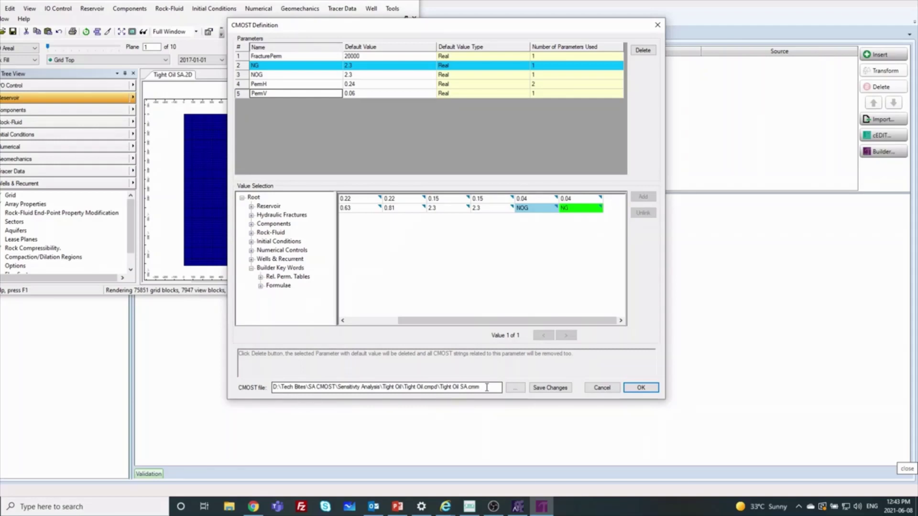
Accept the parameter definitions and save the modified master dataset, overwriting the existing Tight Oil SA.cmm.
drag(484, 389, 477, 389)
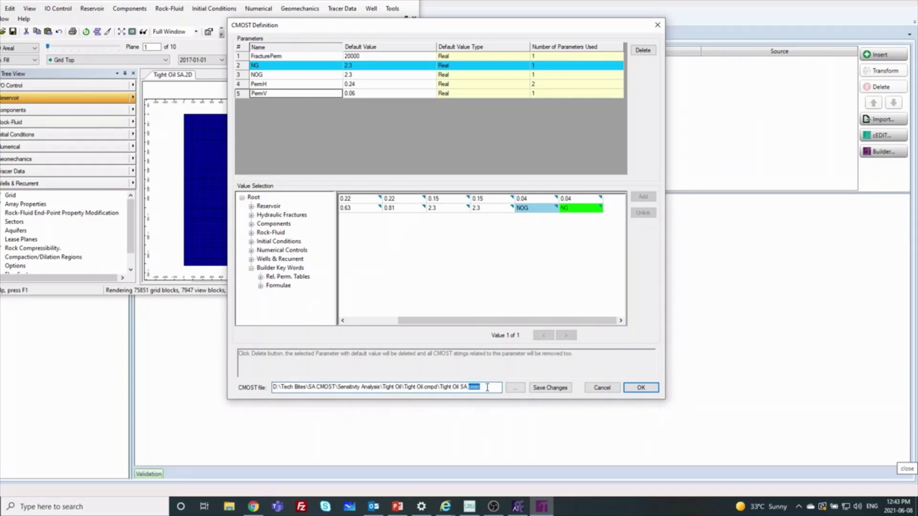
click(634, 390)
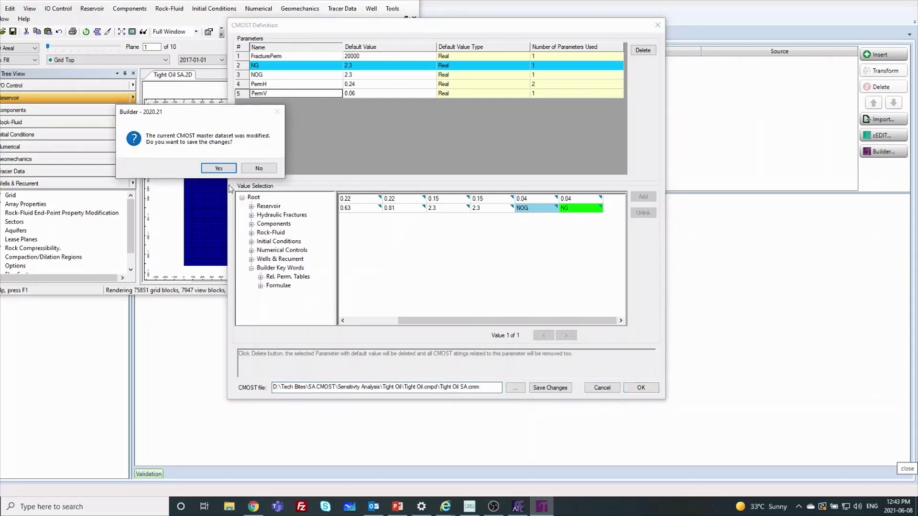
click(229, 172)
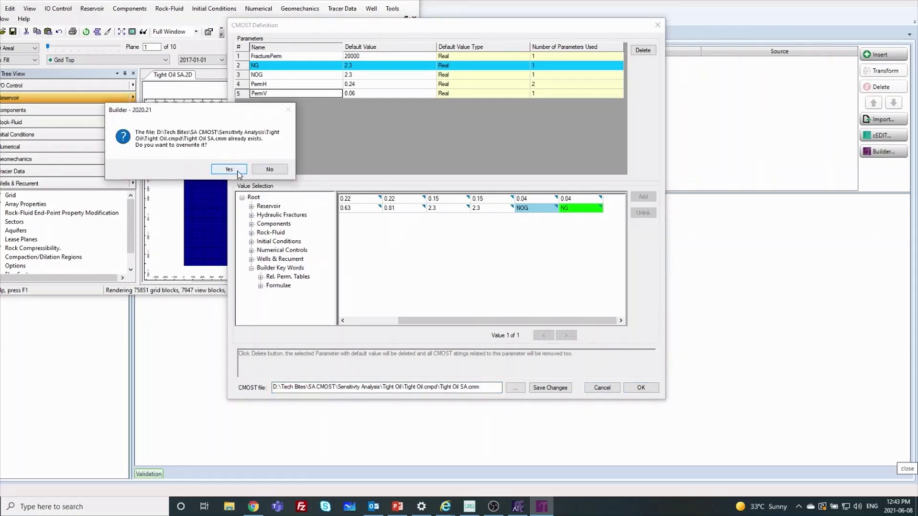
click(244, 170)
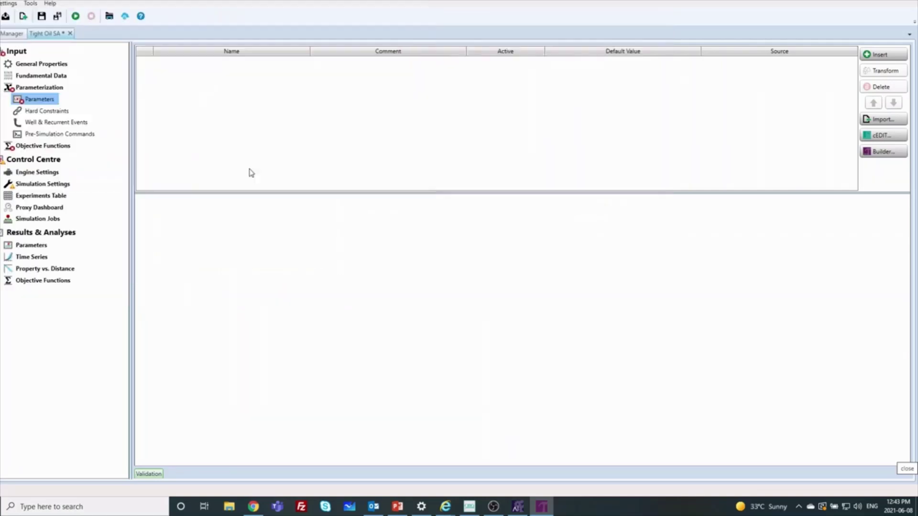
Import the parameters from the master dataset into the study and show the data range settings of PermV.
click(886, 120)
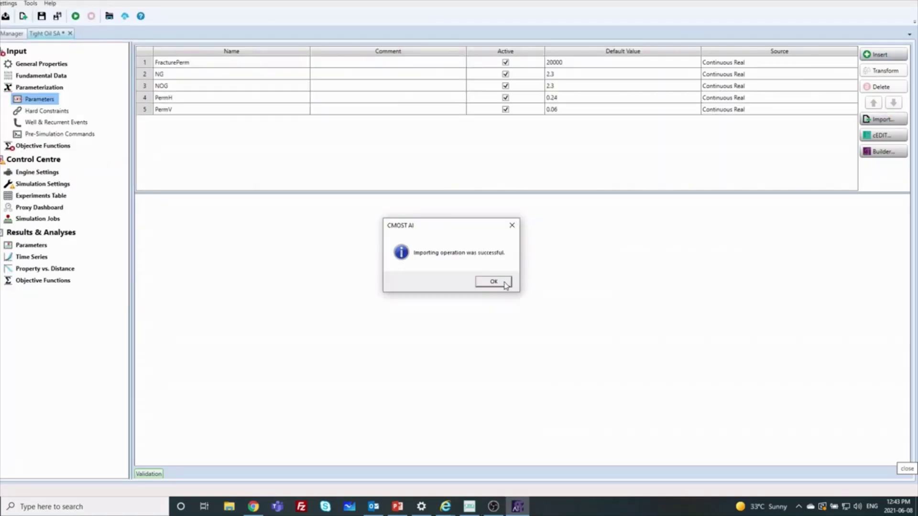
click(493, 282)
click(405, 109)
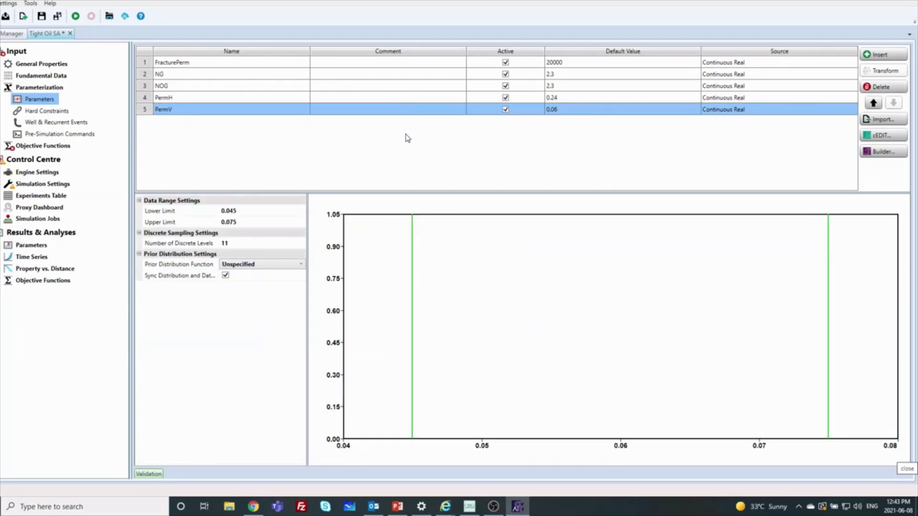
Open the master dataset in cEDIT and go to the POR keyword of the Reservoir Description section.
click(882, 137)
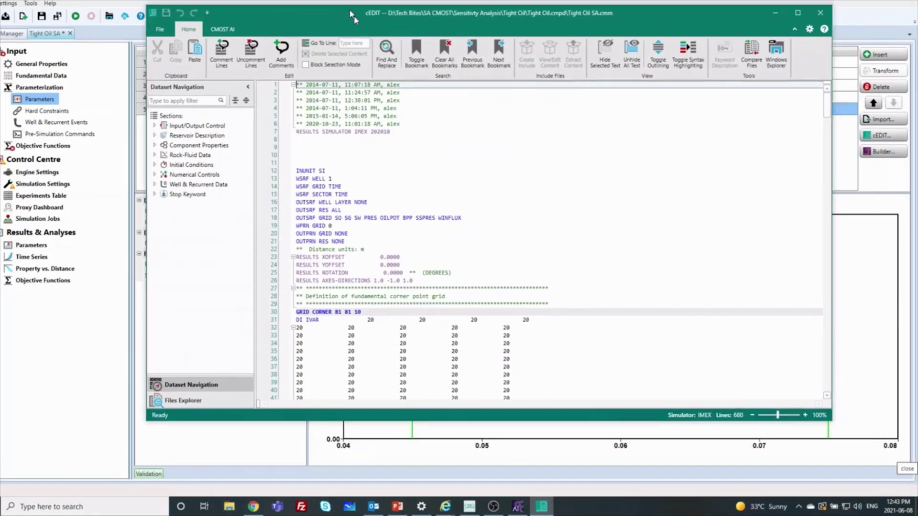
click(799, 26)
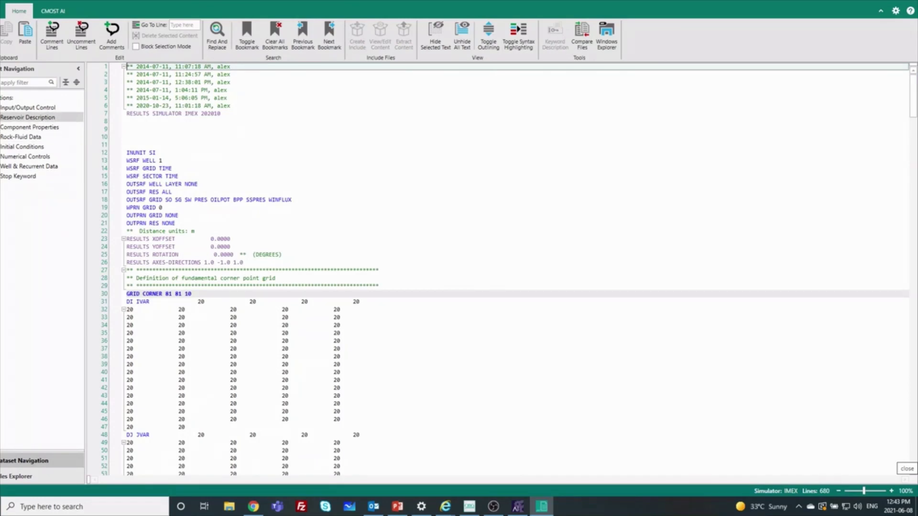
click(27, 117)
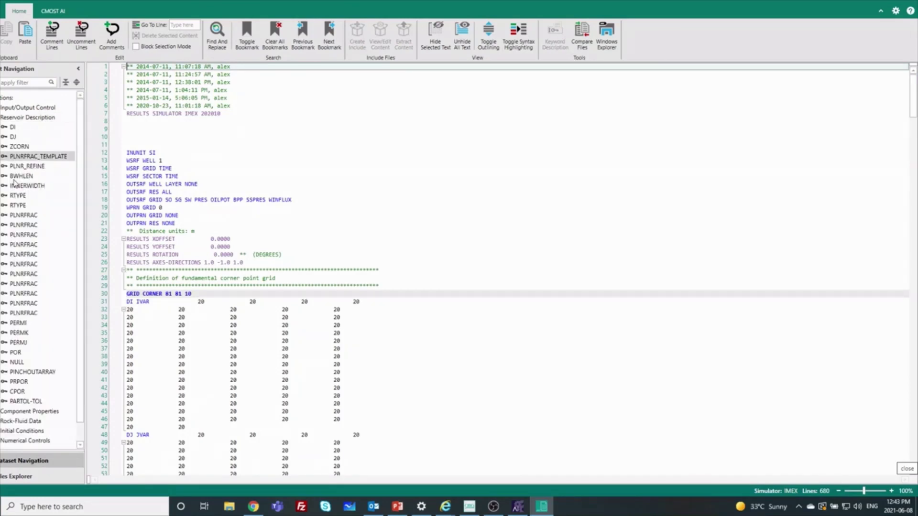
click(16, 353)
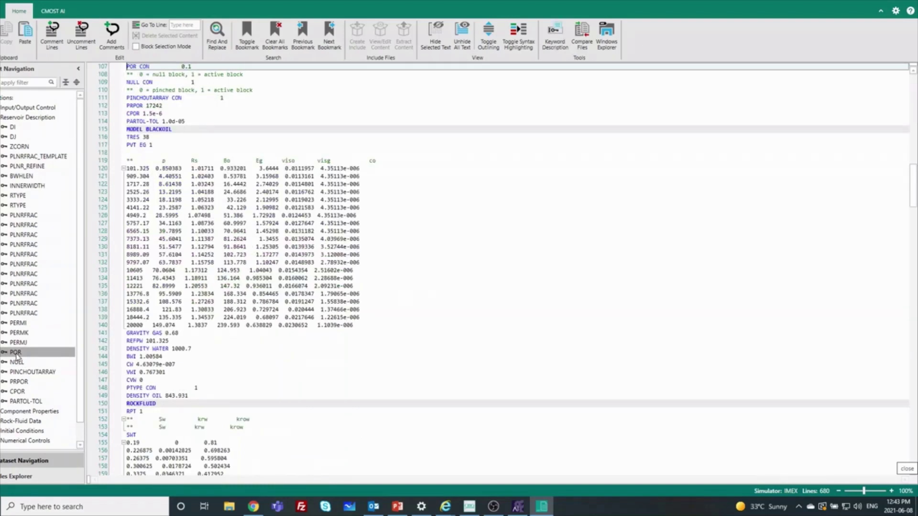
scroll(203, 97, up, 3)
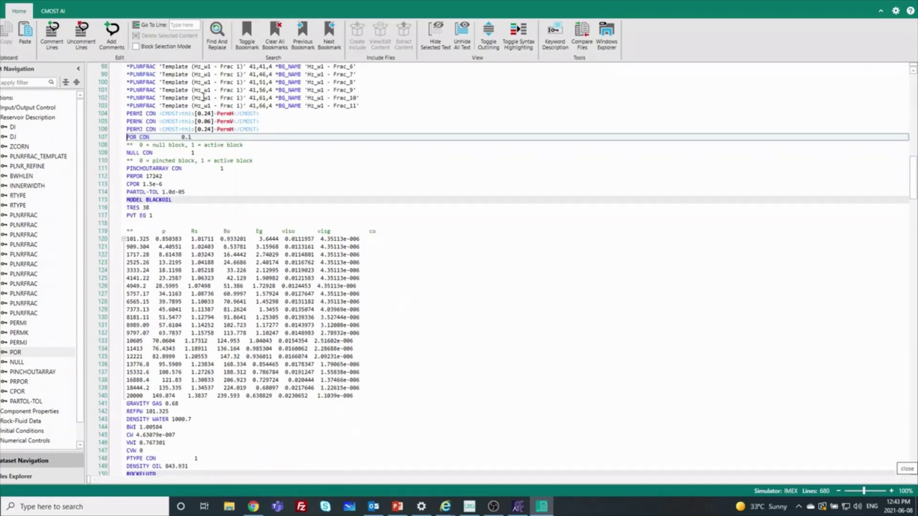
Create a CMOST parameter named porosity from the POR CON value, with a default value of 0.1.
drag(194, 137, 183, 138)
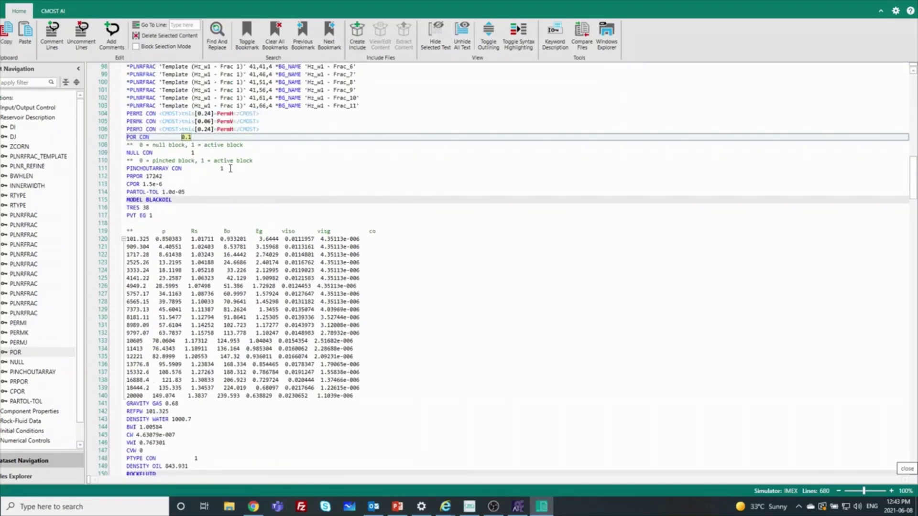
right_click(187, 137)
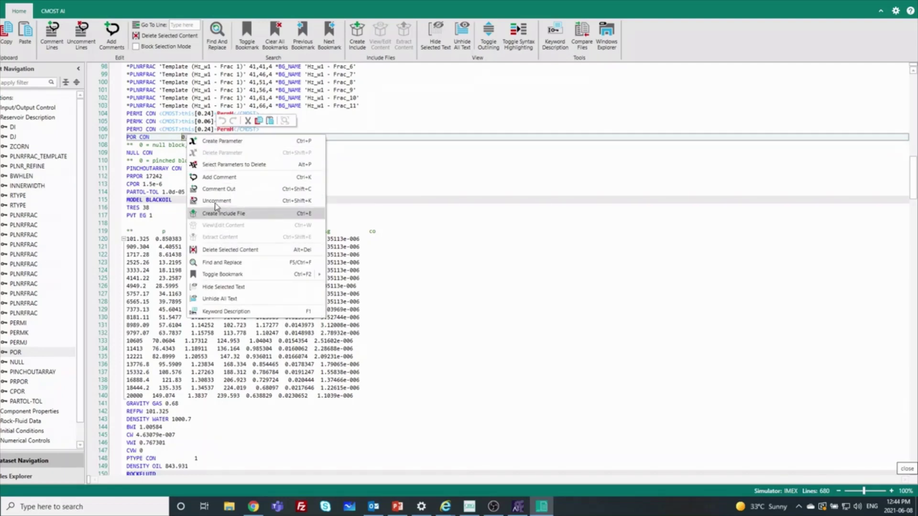
click(205, 142)
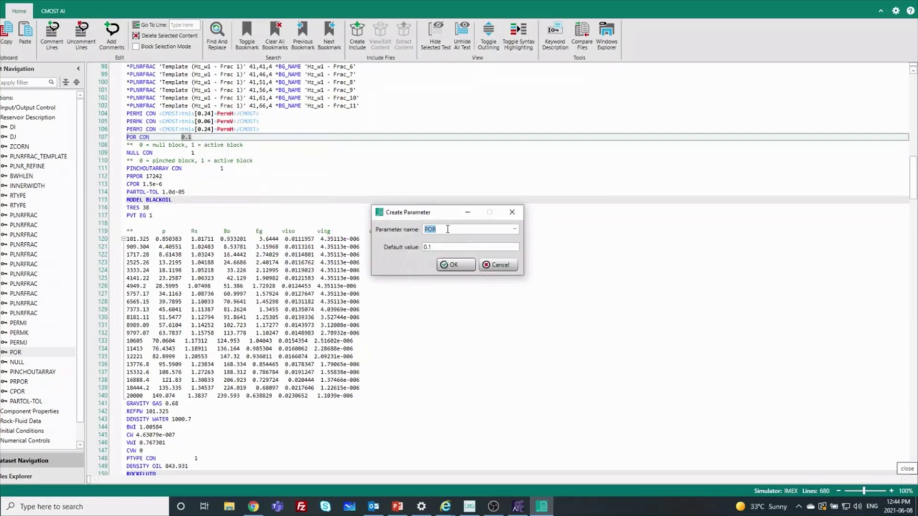
text(porosity)
click(457, 266)
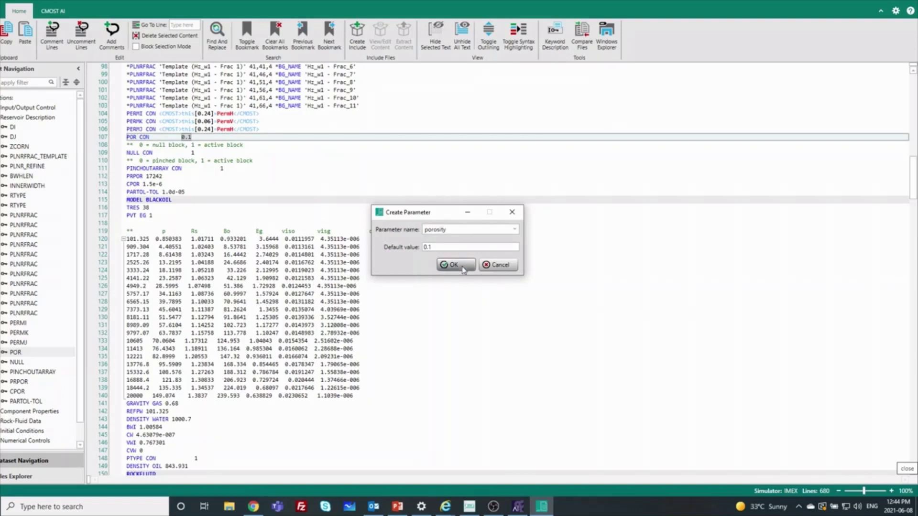
Examine the CMOST parameter syntax on the POR line and on the PERMI, PERMK and PERMJ lines above it.
click(346, 172)
drag(183, 138, 296, 137)
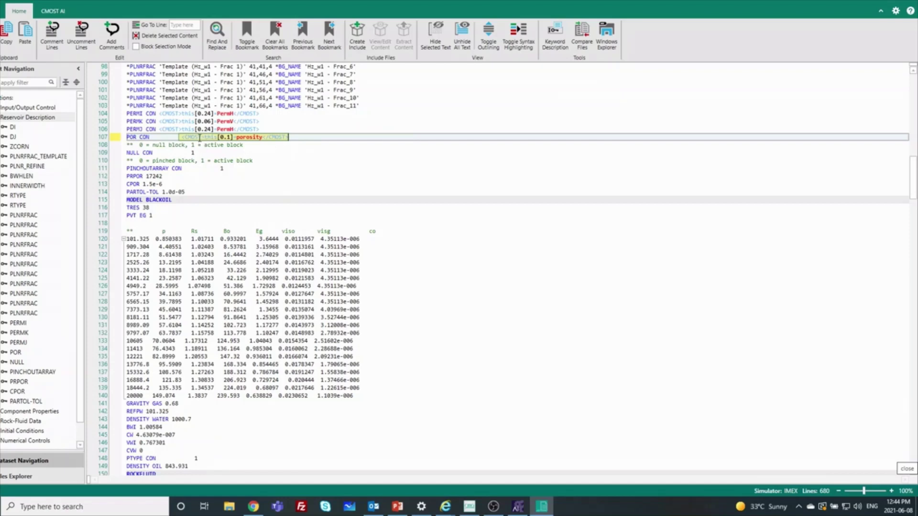
click(201, 138)
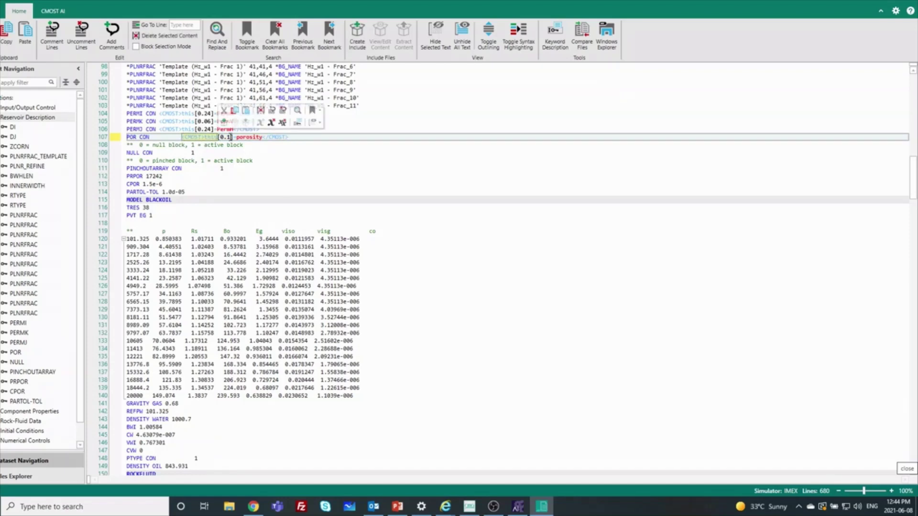
double_click(240, 137)
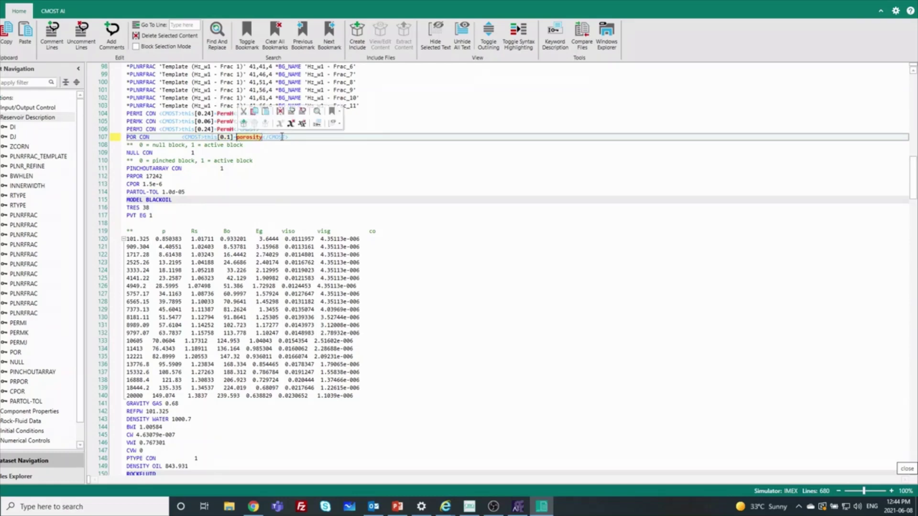
click(275, 137)
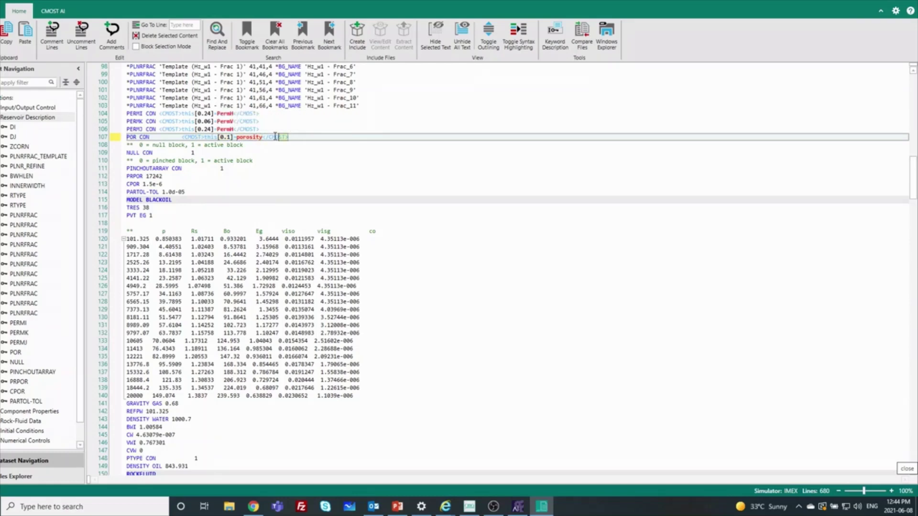
click(271, 161)
drag(271, 129, 127, 113)
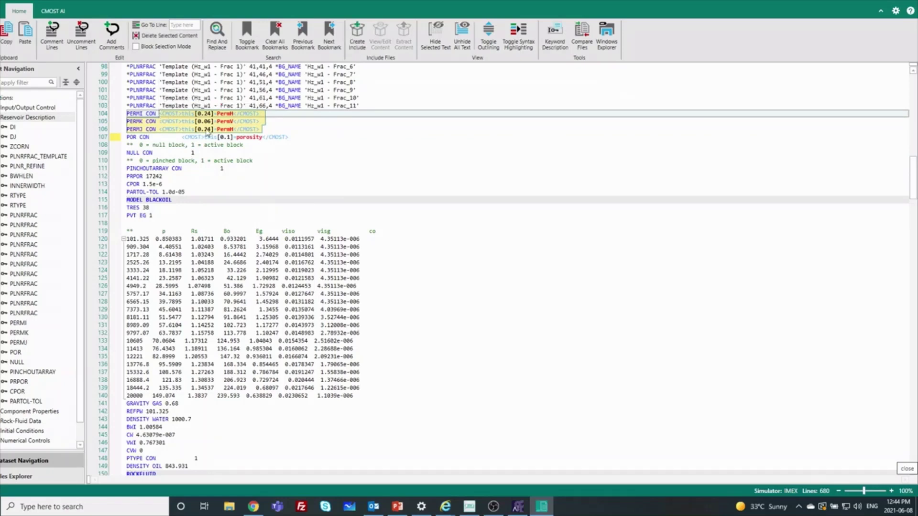
click(273, 126)
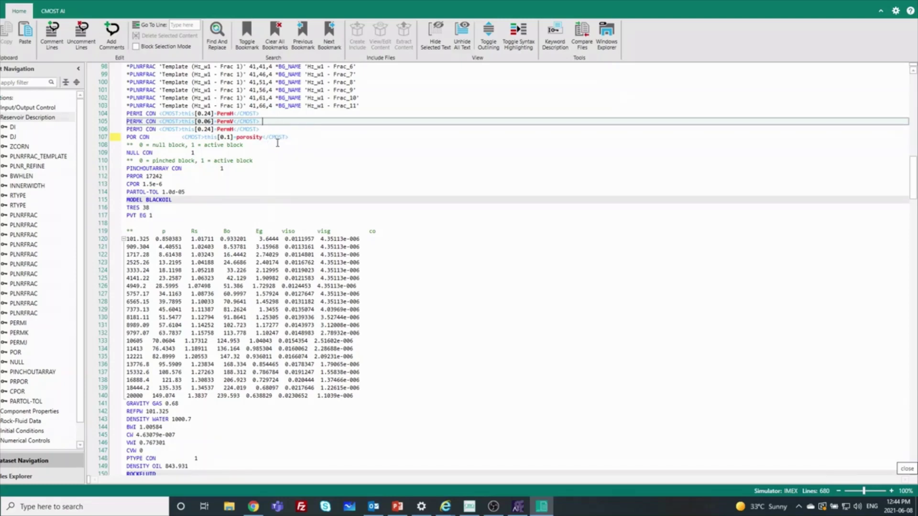
Save the edited master dataset, return to the CMOST study and import the parameters from the dataset.
key(ctrl+s)
click(907, 1)
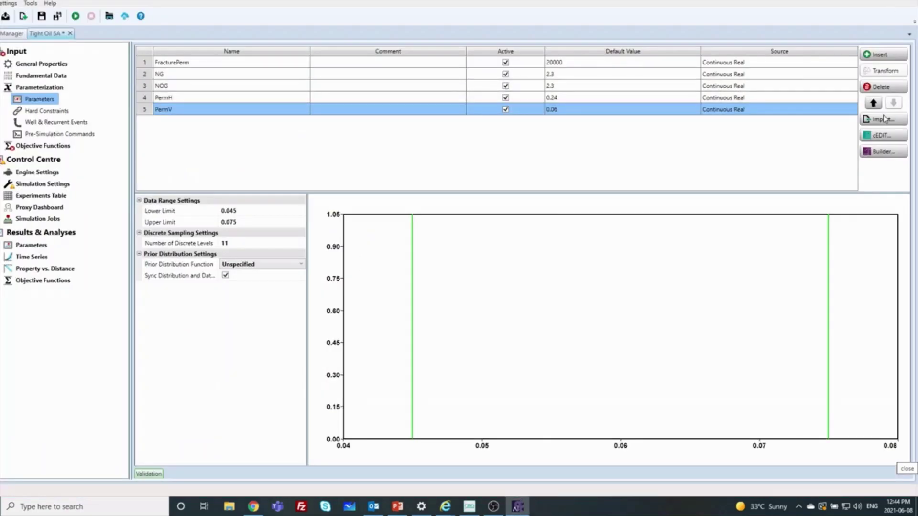
click(887, 119)
click(502, 285)
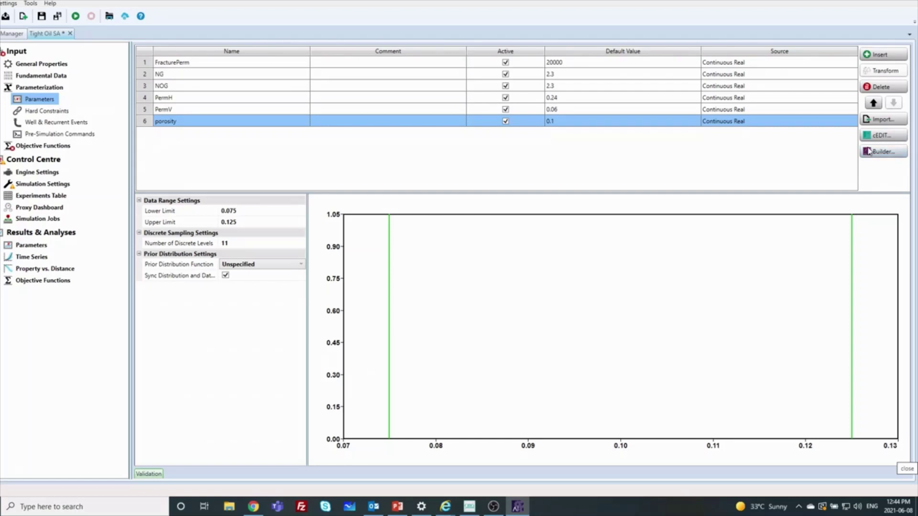
Insert a new parameter named kvkhratio with a default value of 0.25.
click(881, 56)
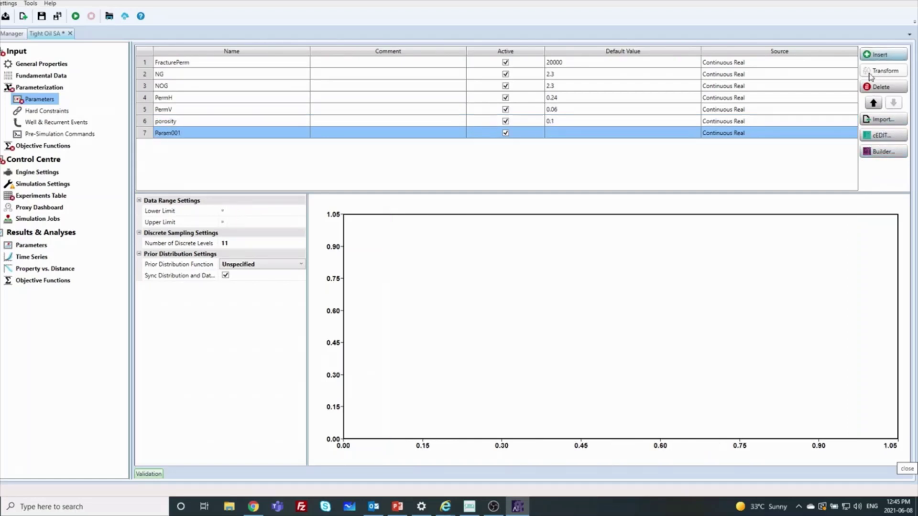
click(207, 133)
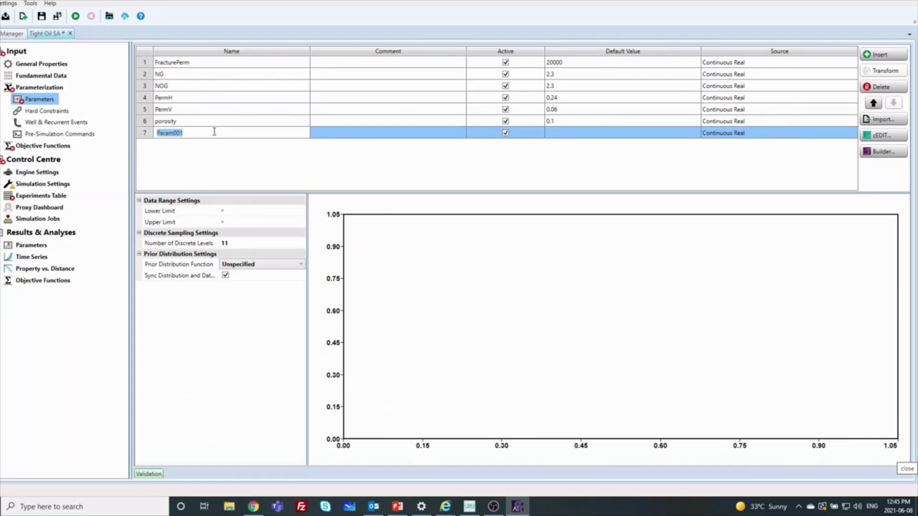
text(kvkhratio)
click(589, 134)
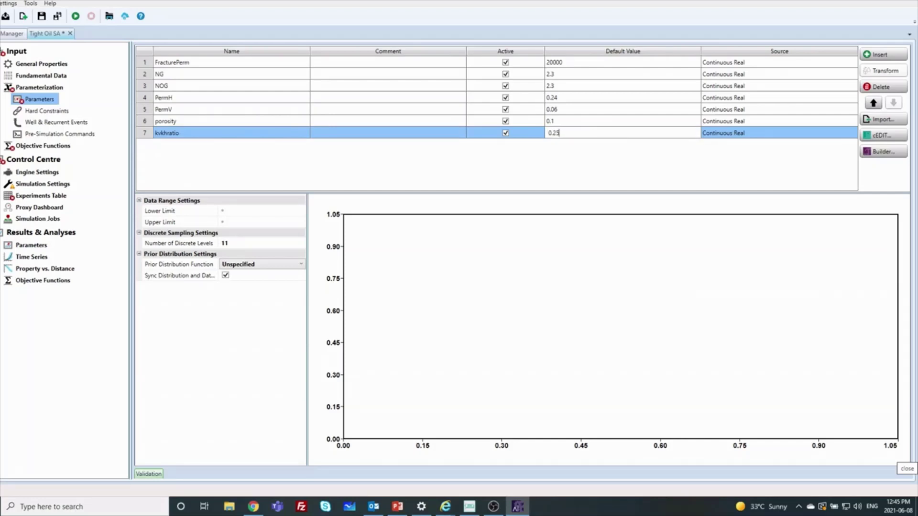
text(0.25)
click(772, 129)
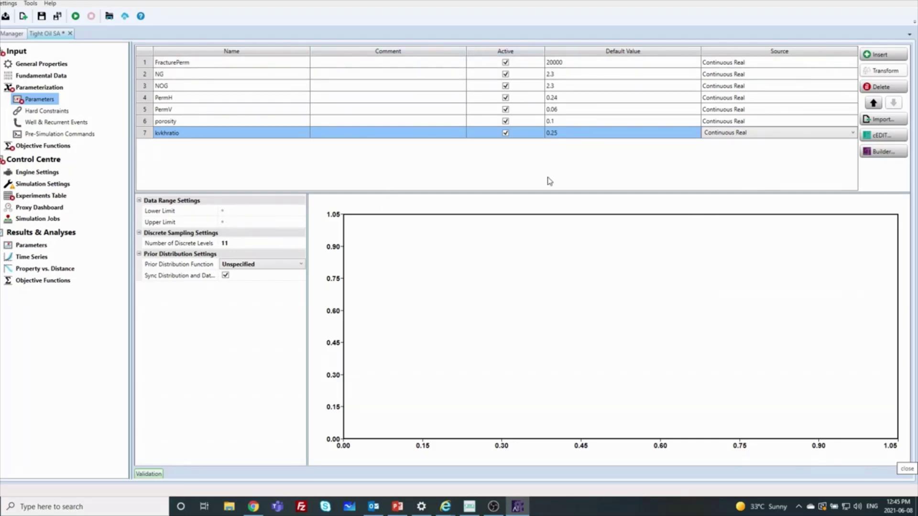
Set the data range of FracturePerm to a lower limit of 10000 and an upper limit of 30000.
click(576, 62)
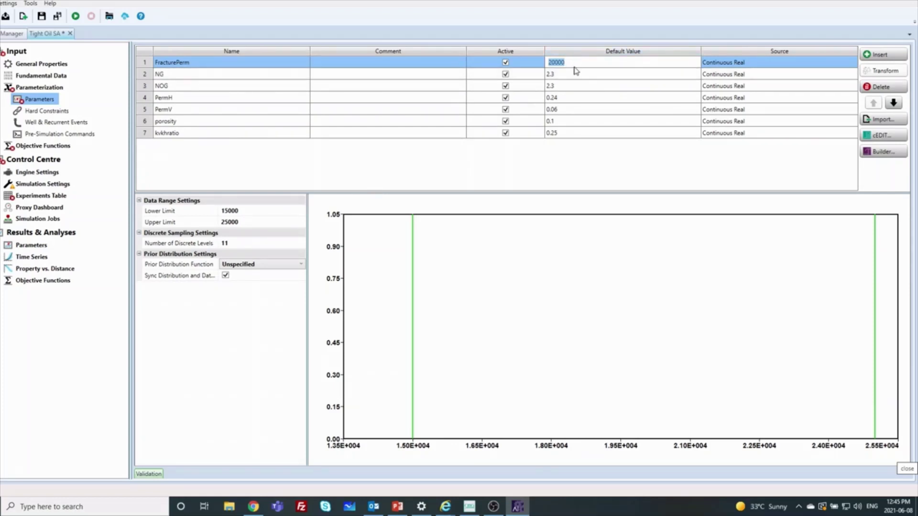
click(241, 211)
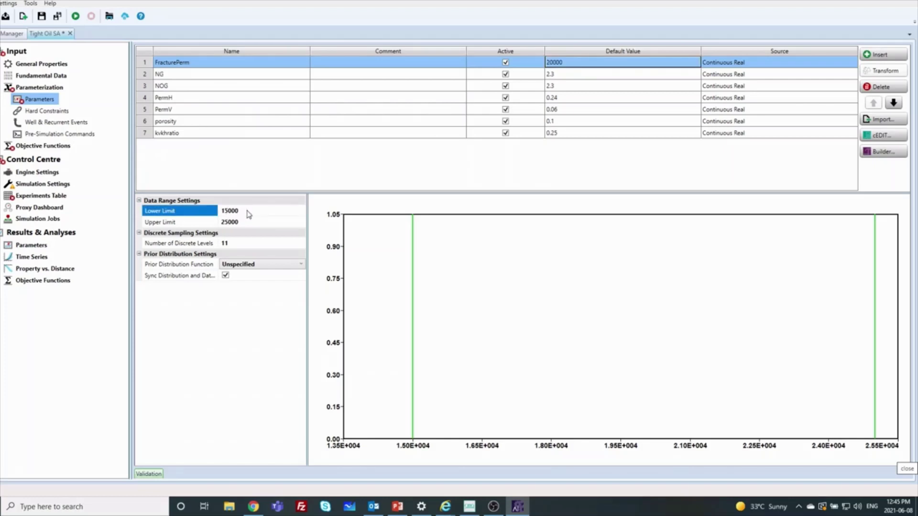
click(241, 211)
key(Return)
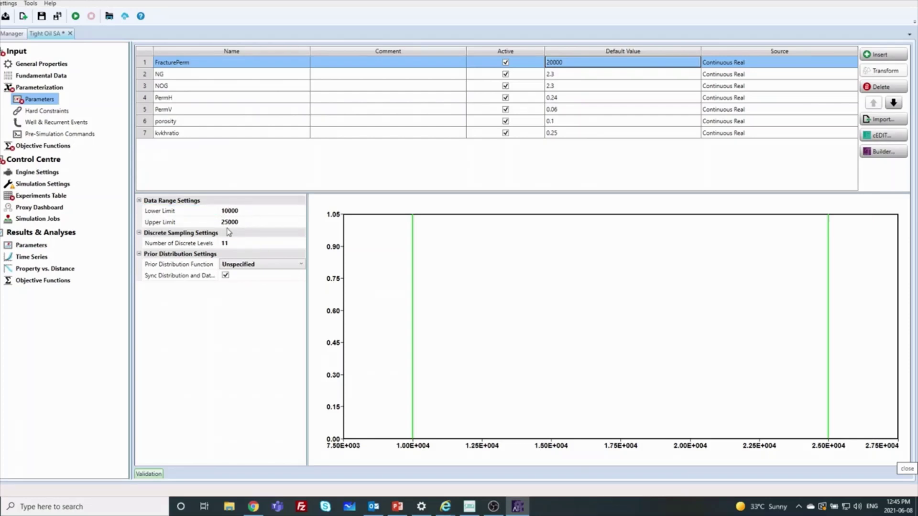
click(228, 222)
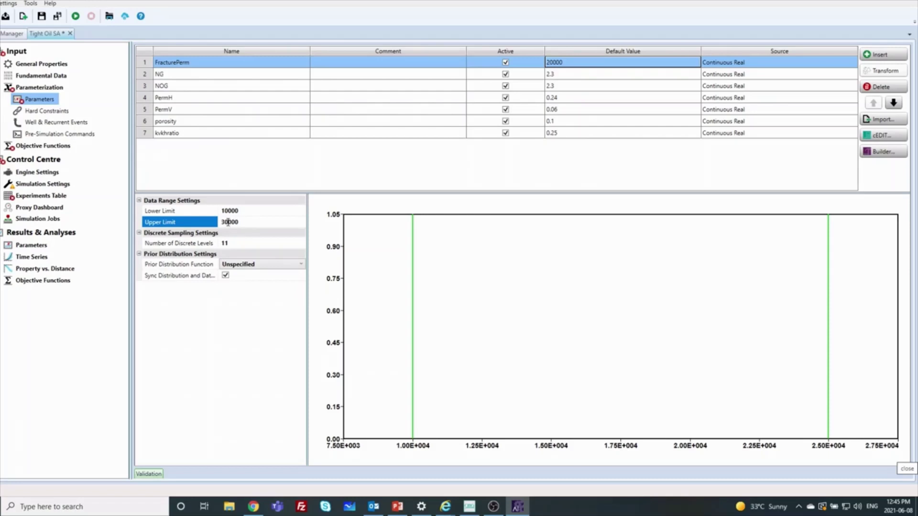
text(30000)
key(Return)
Set the data range of NG to a lower limit of 1.5 and an upper limit of 2.5.
click(570, 75)
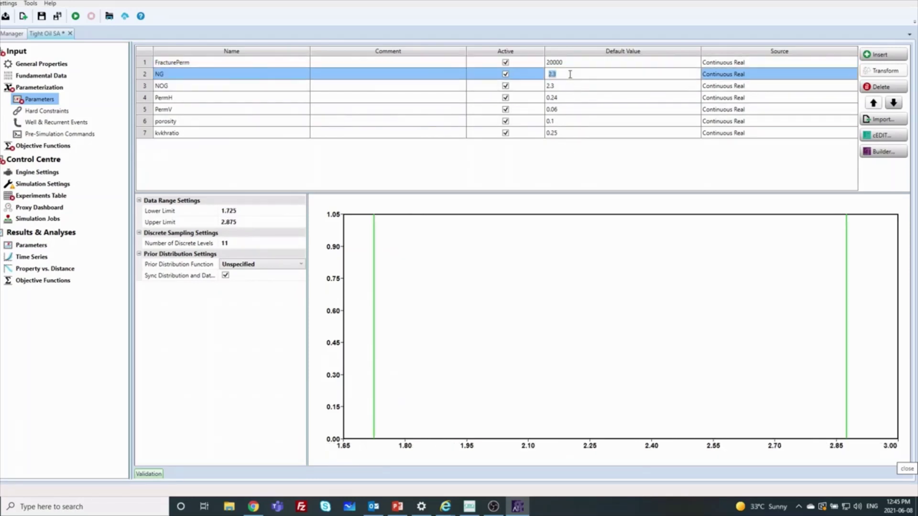
click(235, 211)
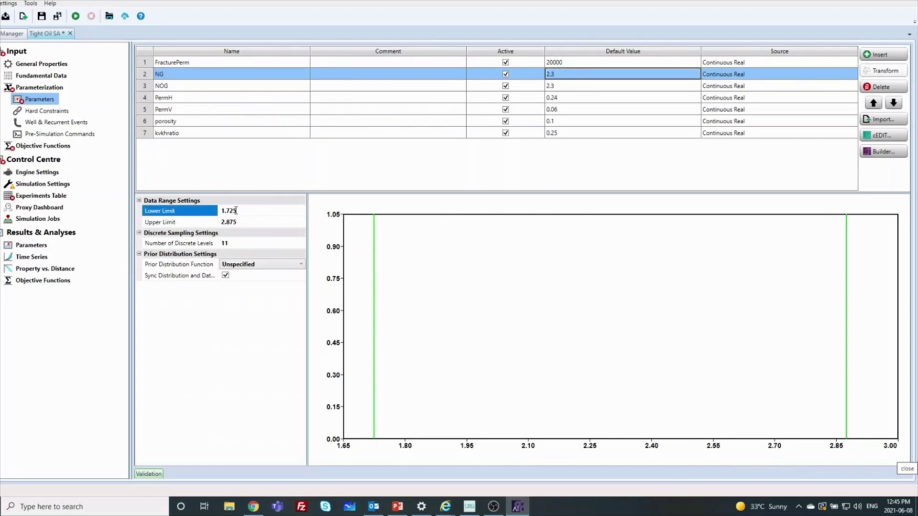
double_click(230, 212)
text(1.5)
click(237, 223)
double_click(237, 223)
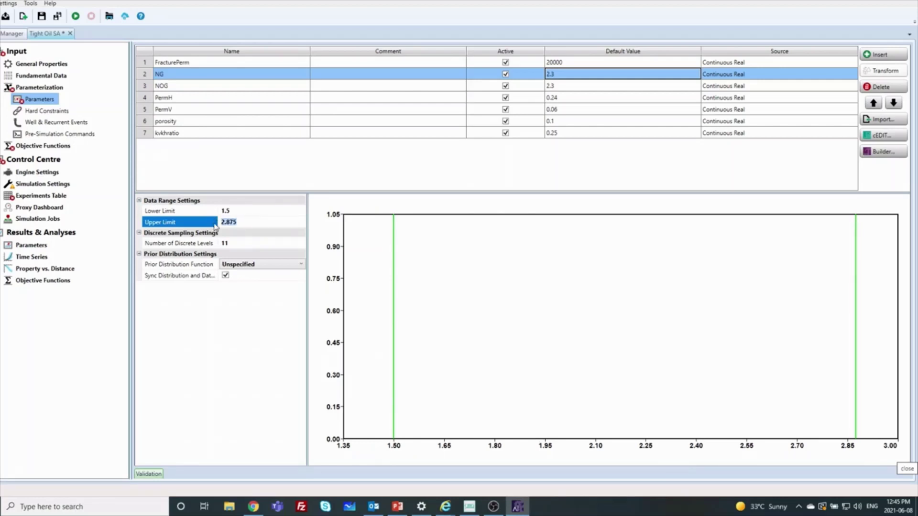
text(2.5)
click(373, 178)
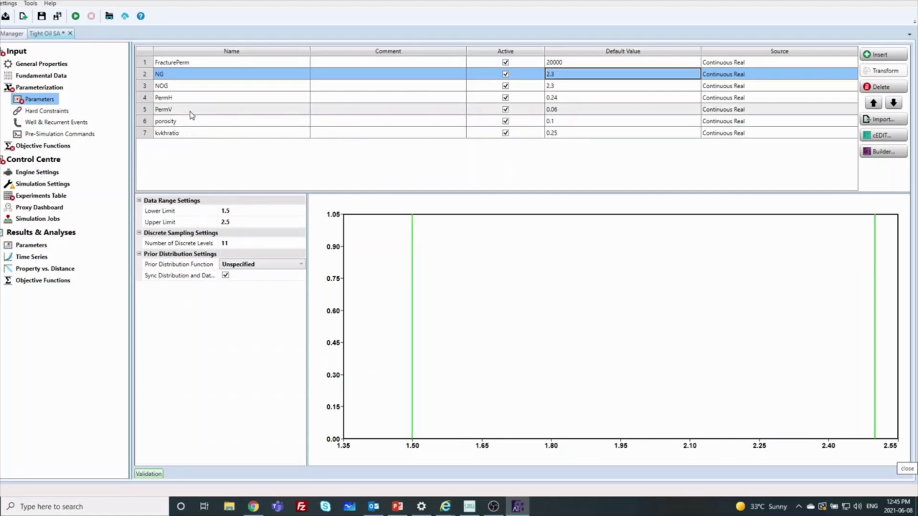
Change the source of PermV to Formula and define it as PermH*kvkhratio.
click(745, 110)
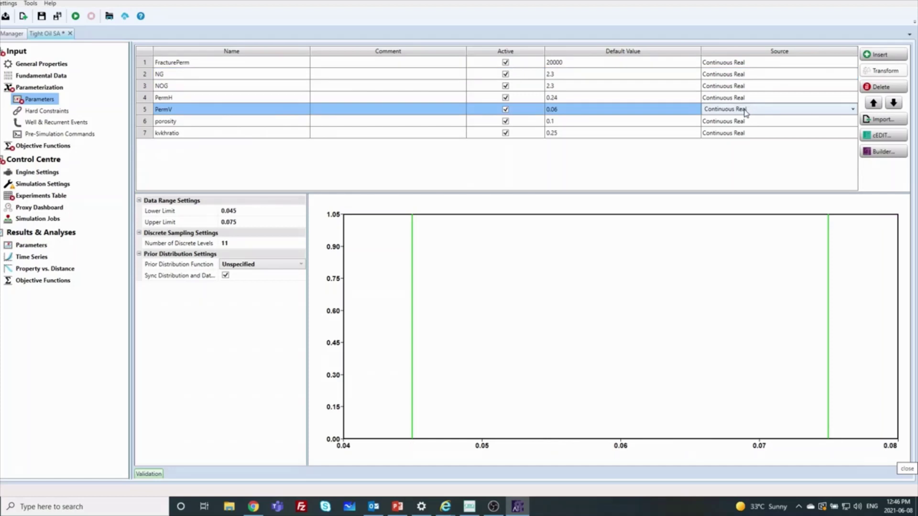
click(745, 111)
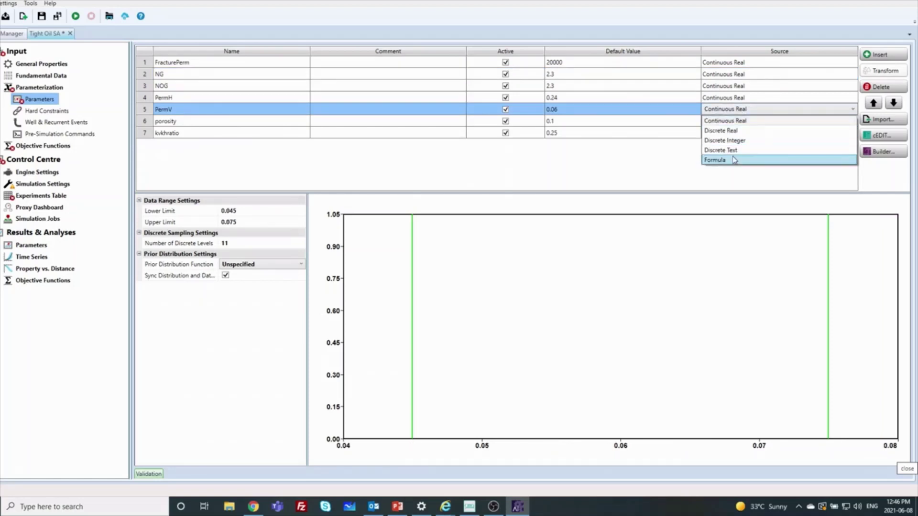
key(Escape)
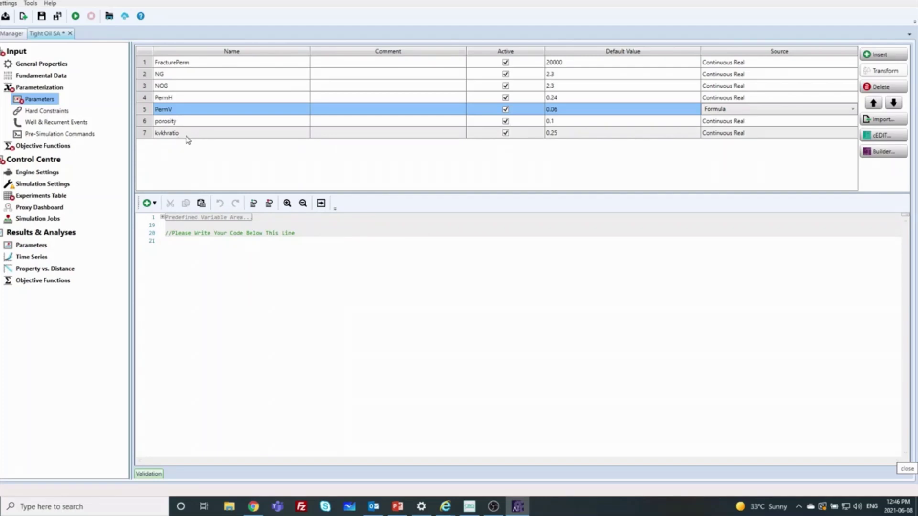
click(201, 245)
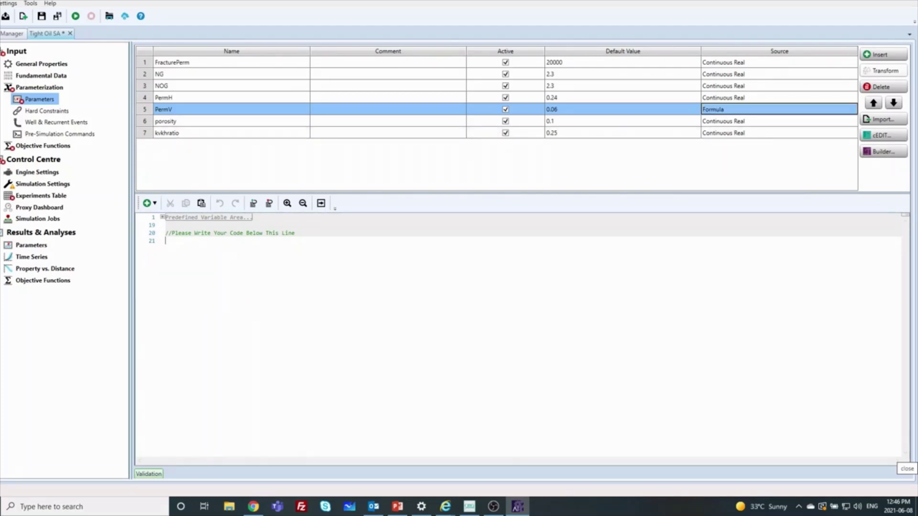
text(PermH*kvkhratio)
drag(222, 241, 166, 242)
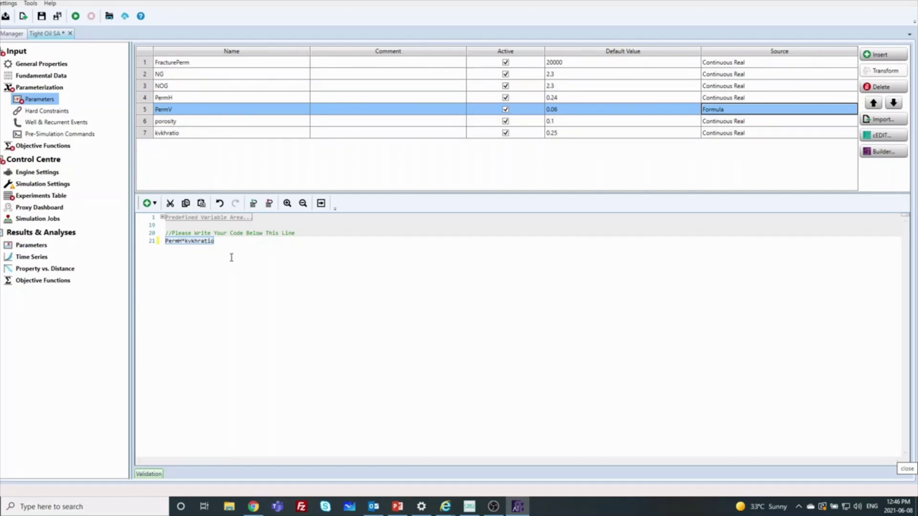
click(211, 244)
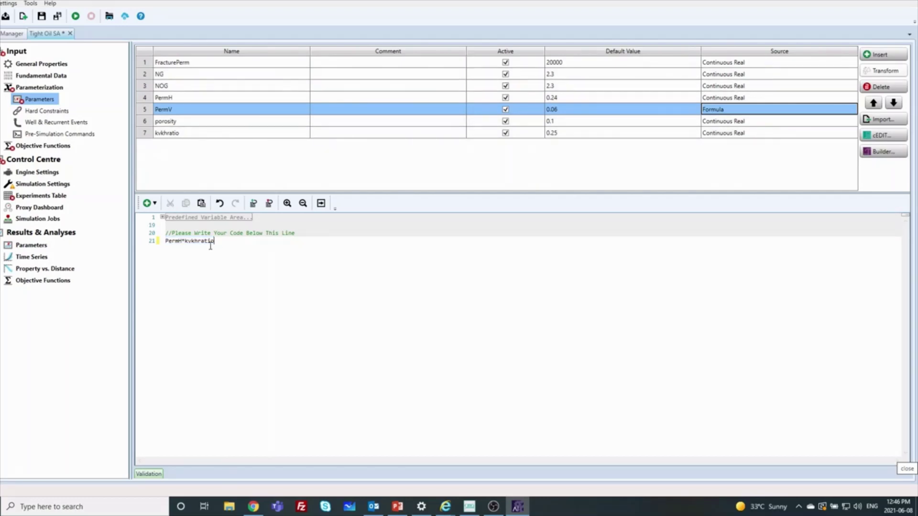
Run the formula error check on PermV's PermH*kvkhratio expression and close the check.
click(321, 203)
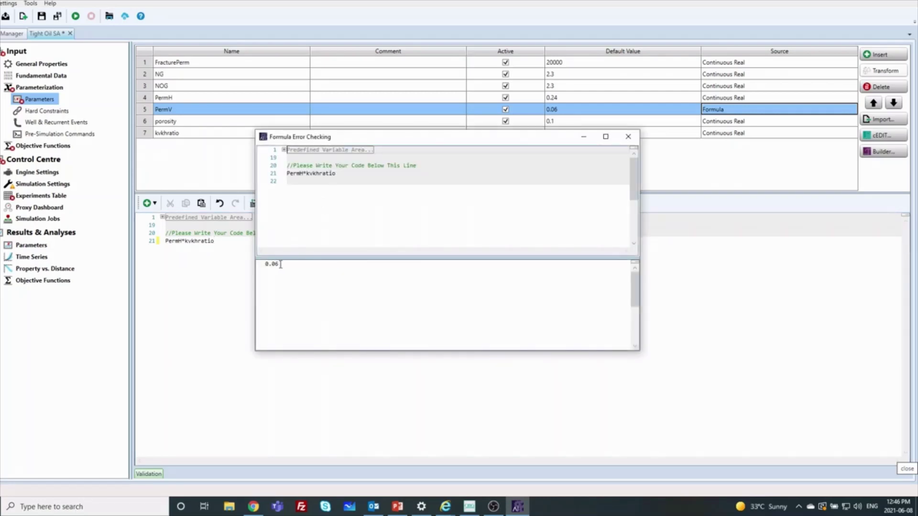
click(628, 138)
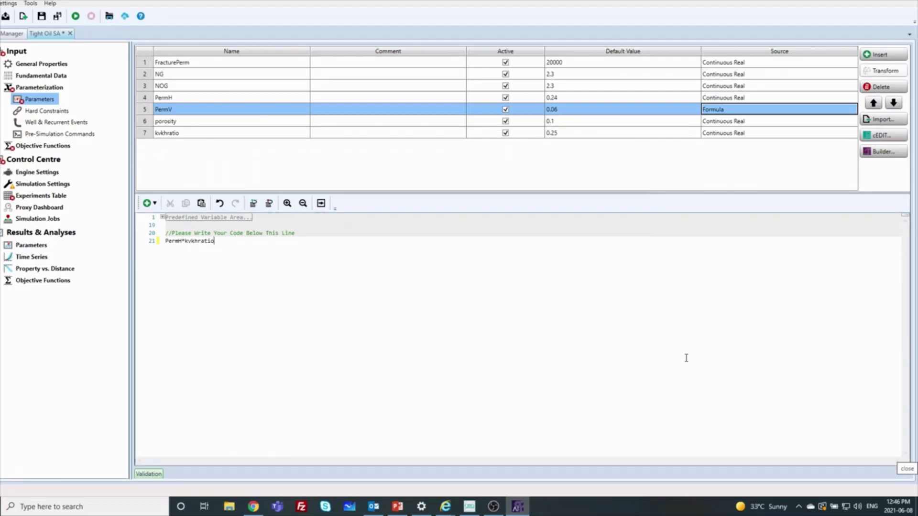
Set the data range of kvkhratio to a lower limit of 0.05 and an upper limit of 0.5.
click(363, 133)
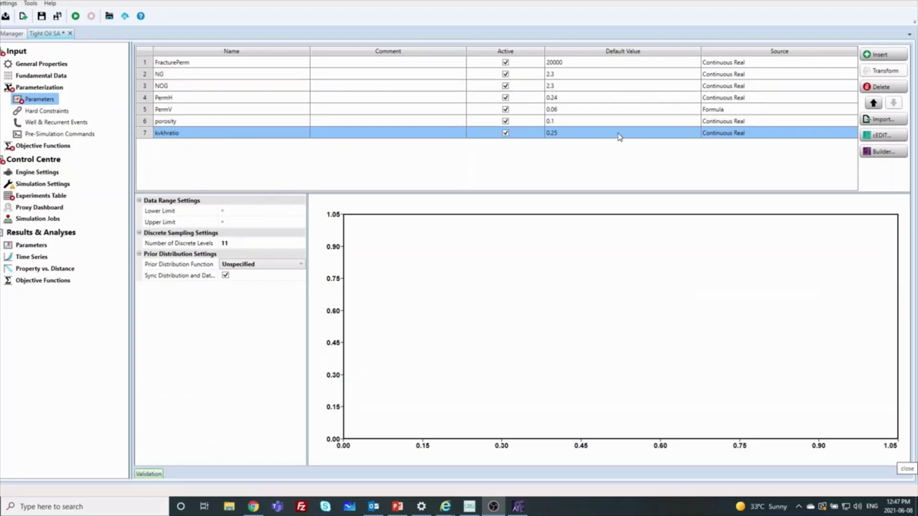
click(237, 211)
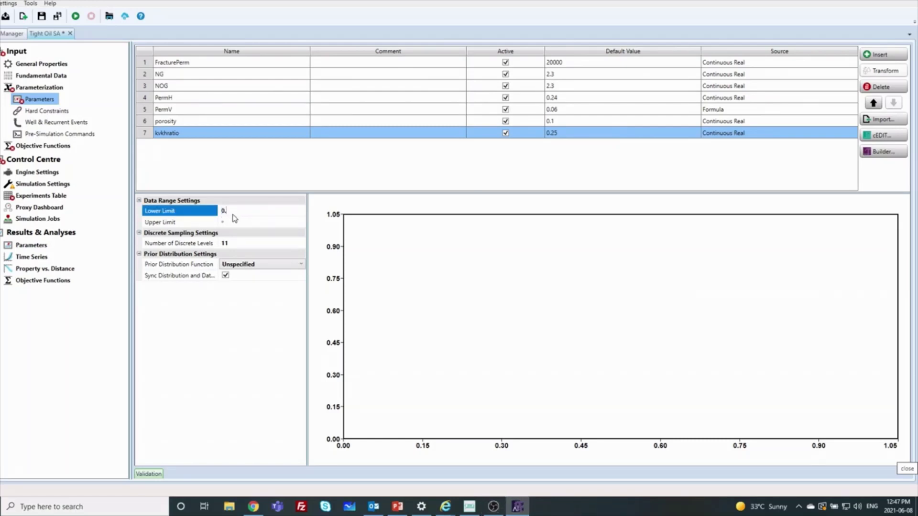
text(0.05)
click(223, 221)
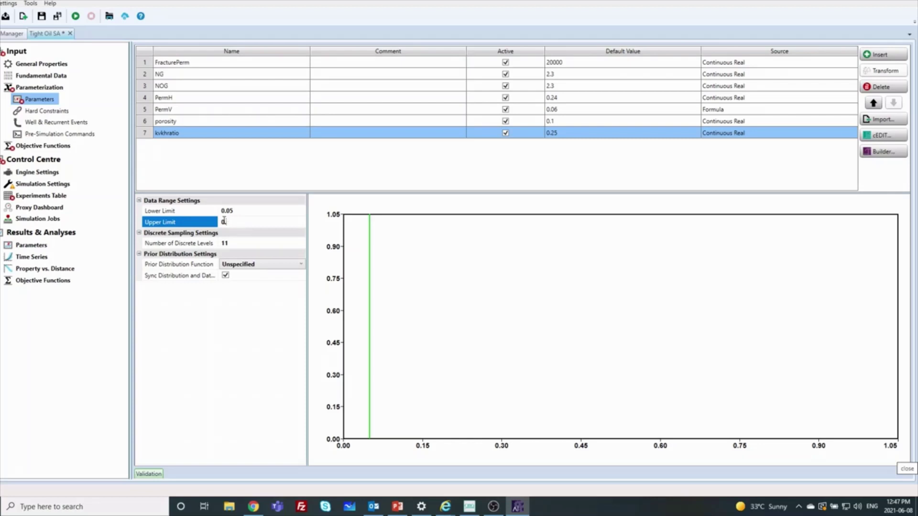
text(0.5)
click(319, 206)
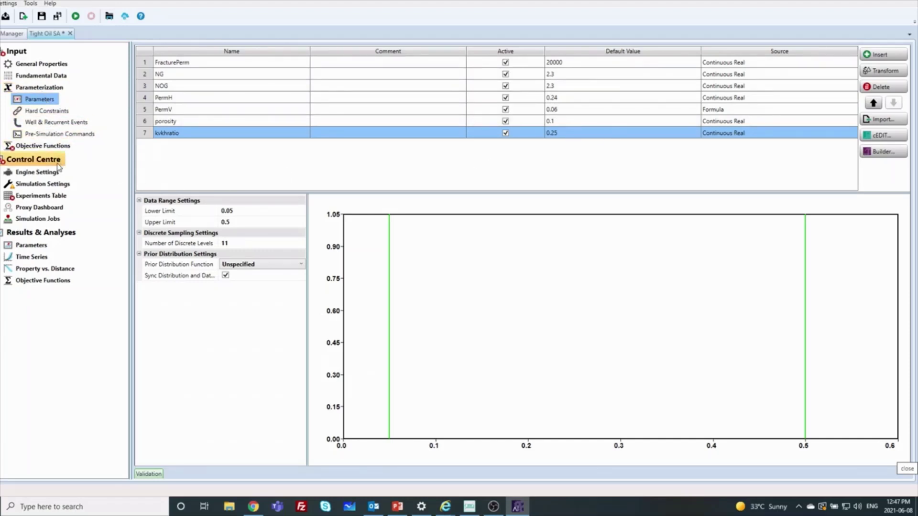
Insert a basic simulation result from the original time series and name it Cumulative_Oil_Production.
click(10, 147)
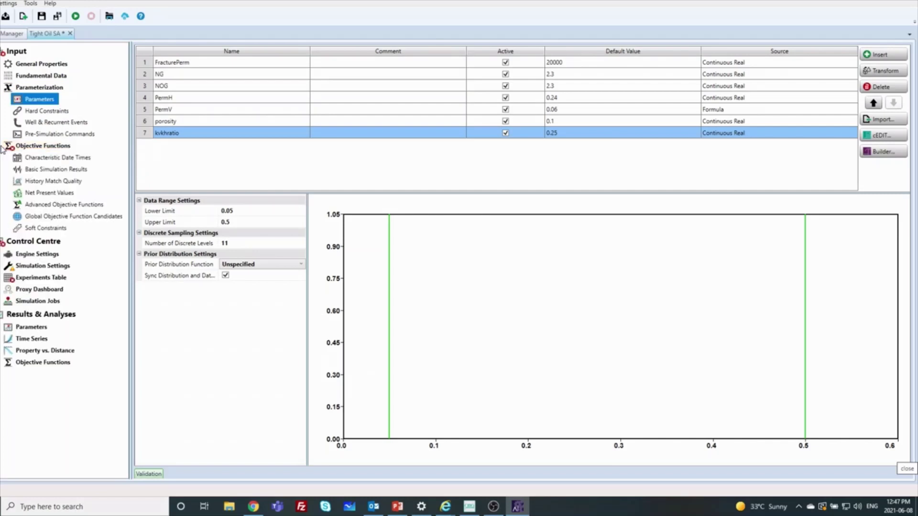
click(36, 171)
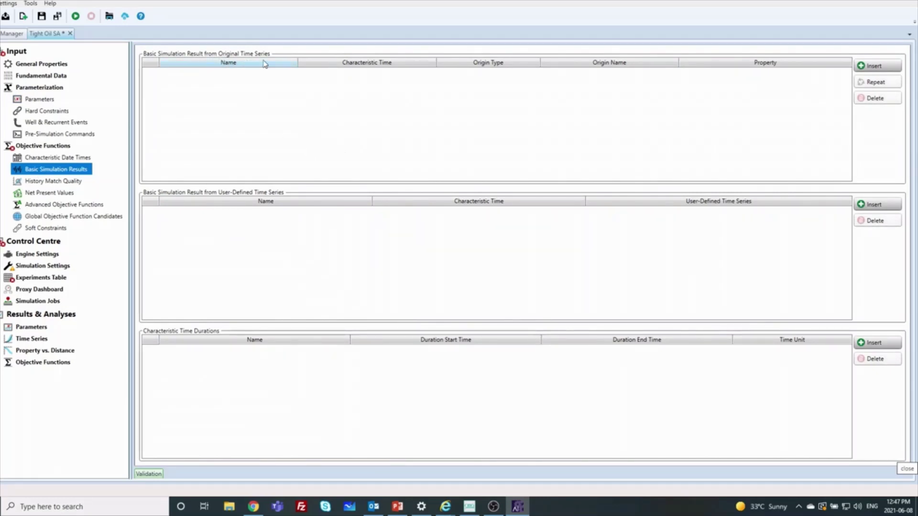
click(872, 67)
click(236, 75)
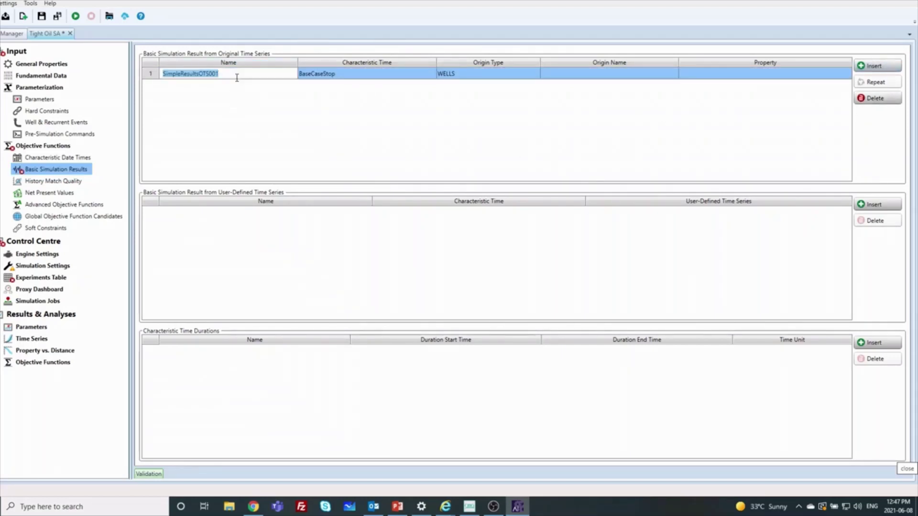
click(231, 74)
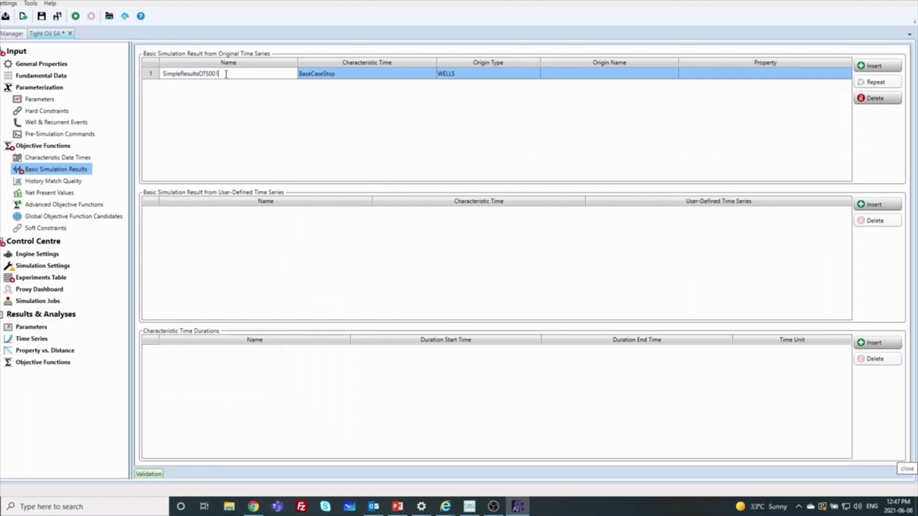
click(146, 80)
text(Cumulative Oil)
text( Production)
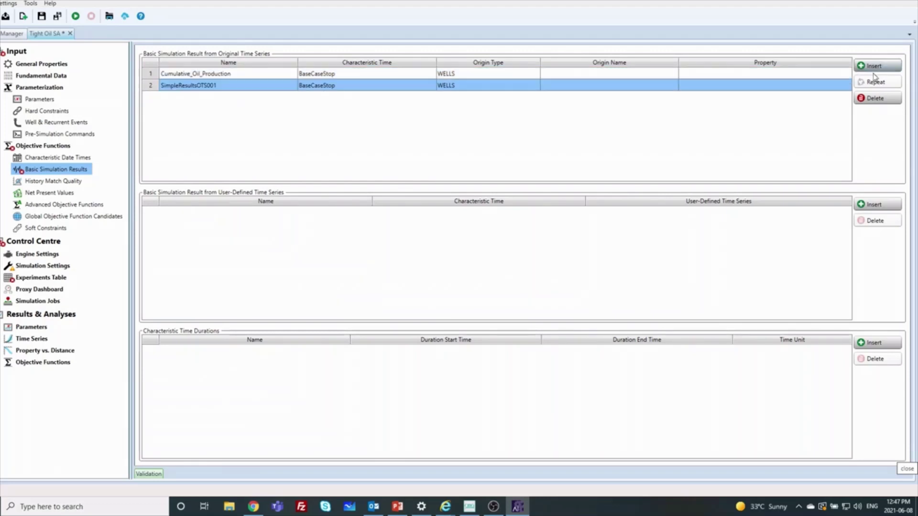
Name the second basic simulation result from the original time series Cumulative_Gas_Production.
click(221, 85)
text(Cumulat)
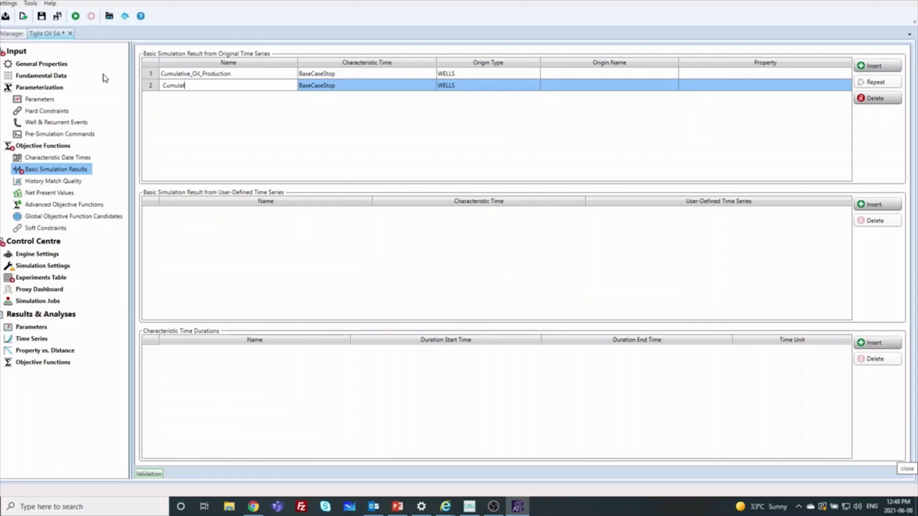
text(ive Gas Production)
key(Return)
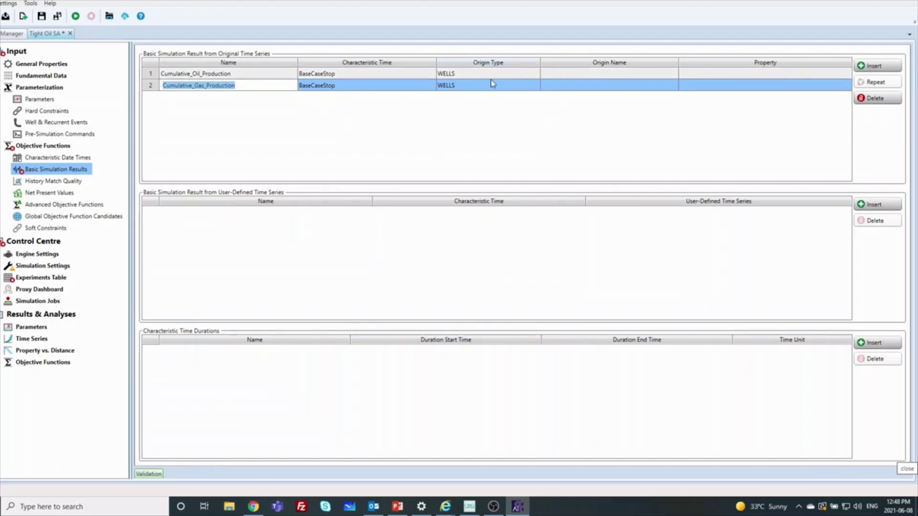
Set the origin name of both the cumulative oil and cumulative gas results to well Hz_w1.
click(601, 76)
click(601, 77)
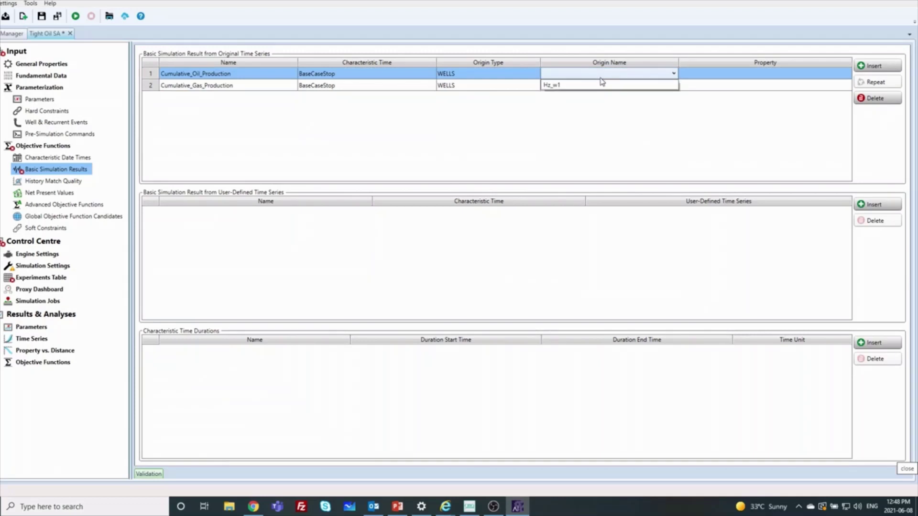
click(593, 86)
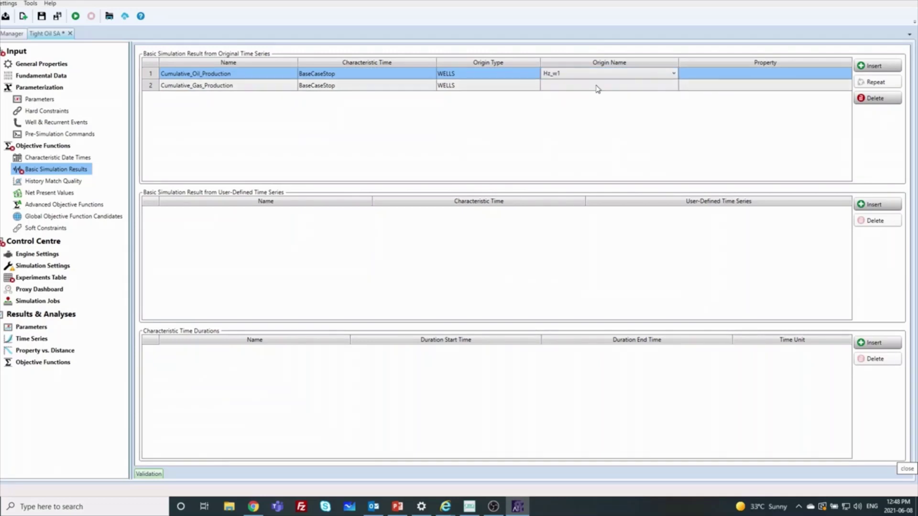
click(635, 87)
click(629, 98)
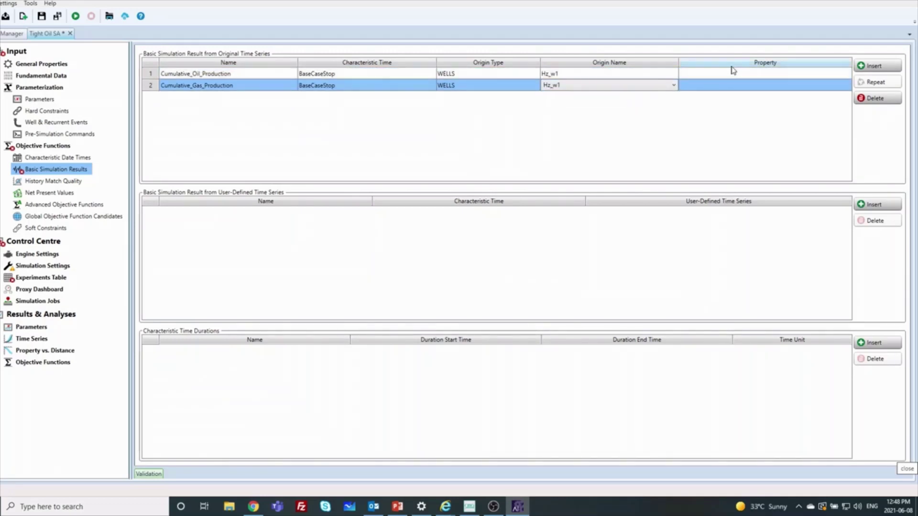
Assign the property Cumulative Oil SC to the oil production result and Cumulative Gas SC to the gas production result.
click(734, 73)
click(734, 73)
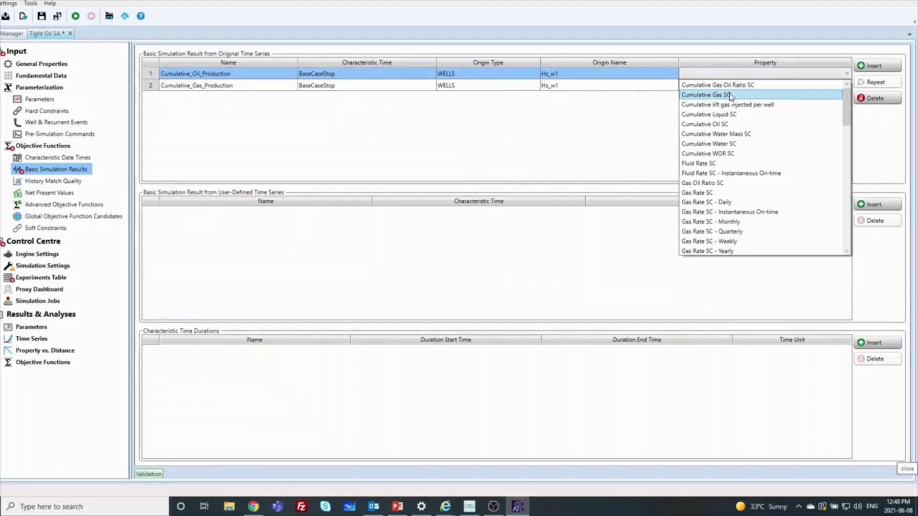
click(741, 124)
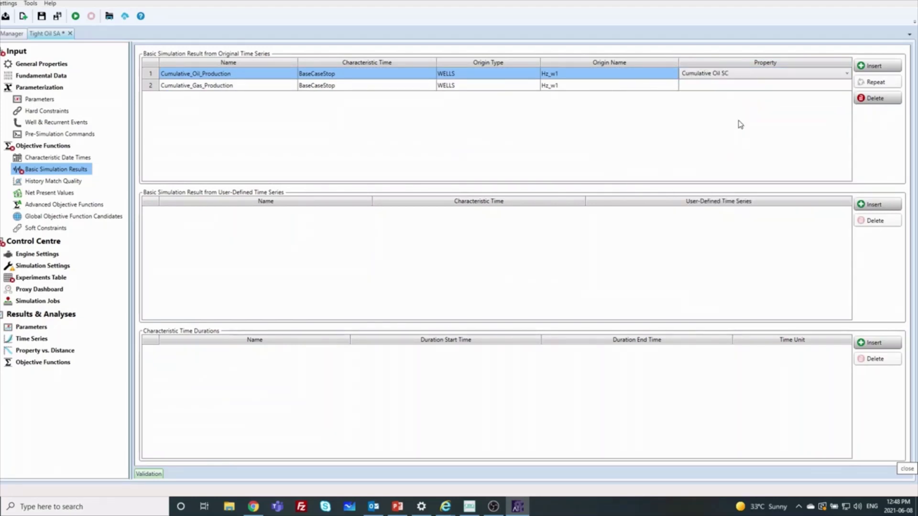
click(742, 84)
click(742, 85)
scroll(739, 184, up, 2)
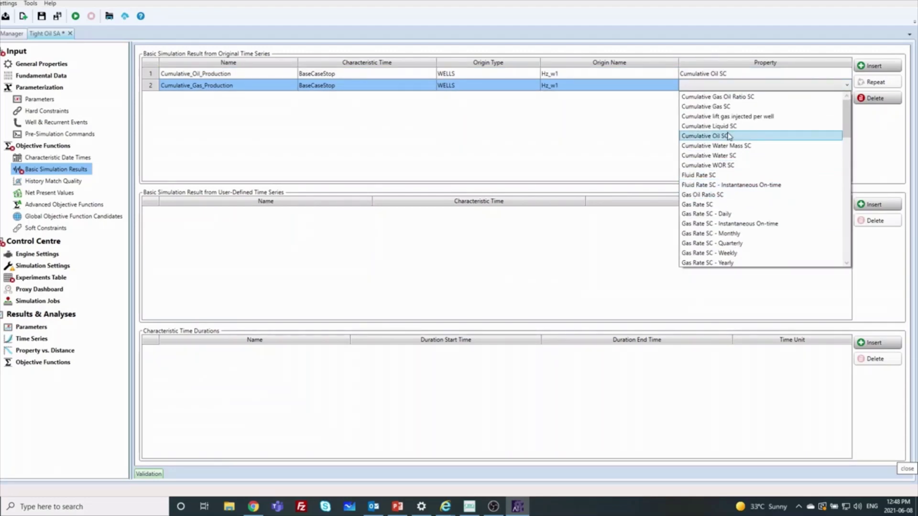
click(721, 107)
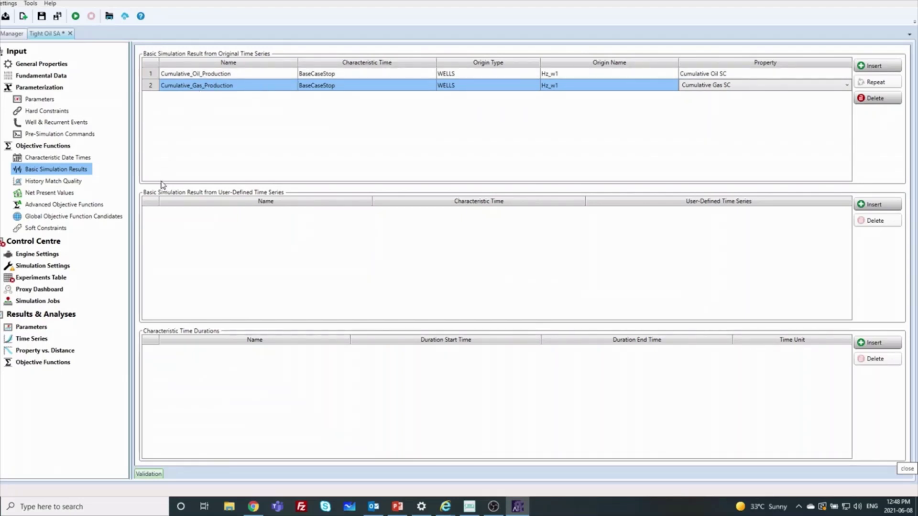
Examine the study types and engines available in the Control Centre's engine settings.
click(22, 243)
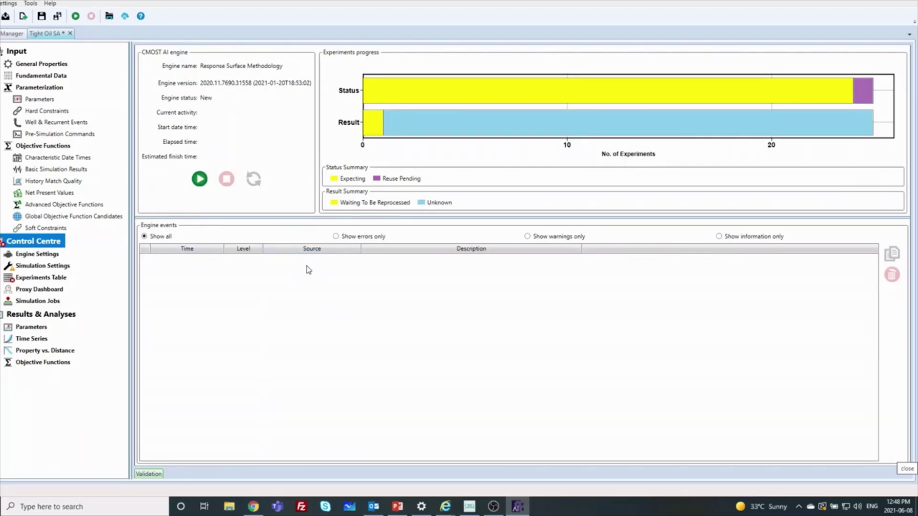
click(44, 257)
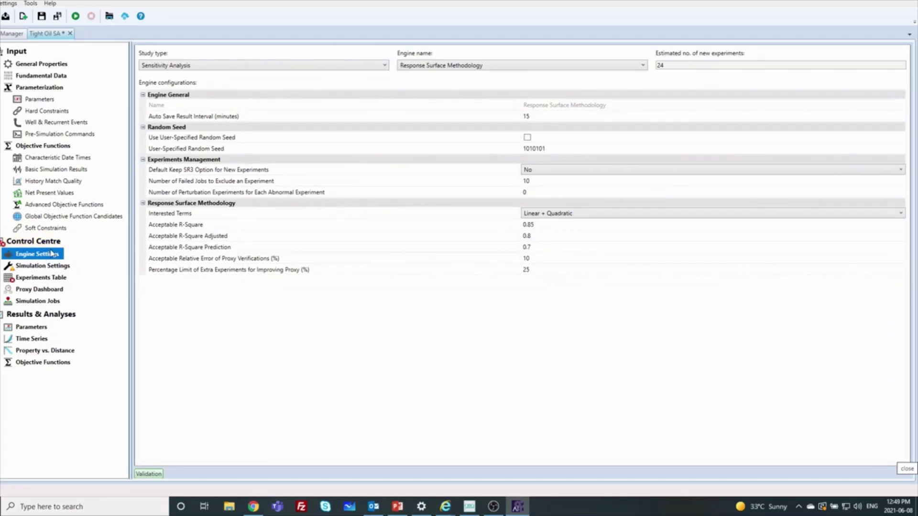
click(173, 67)
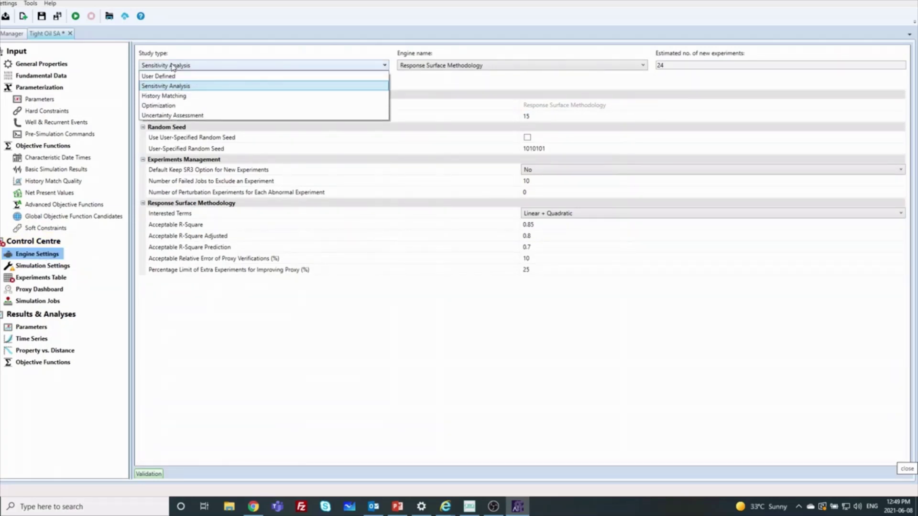
click(173, 67)
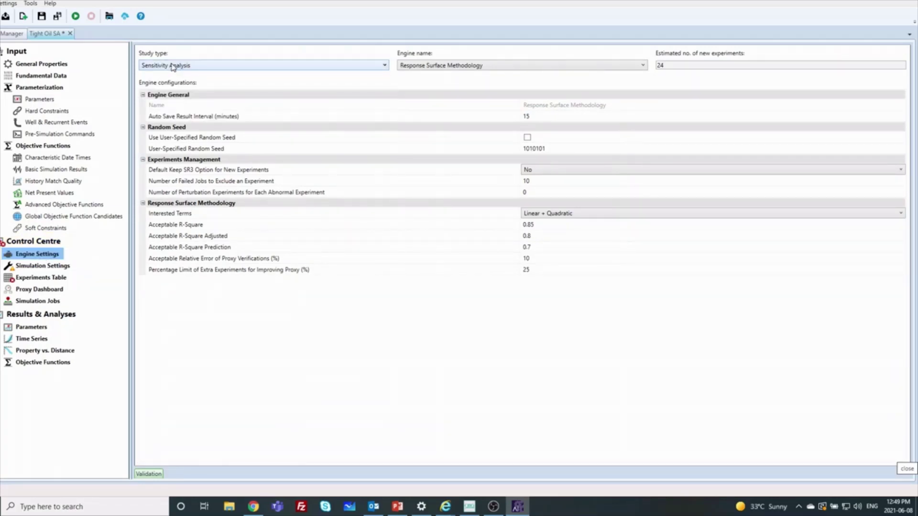
click(437, 67)
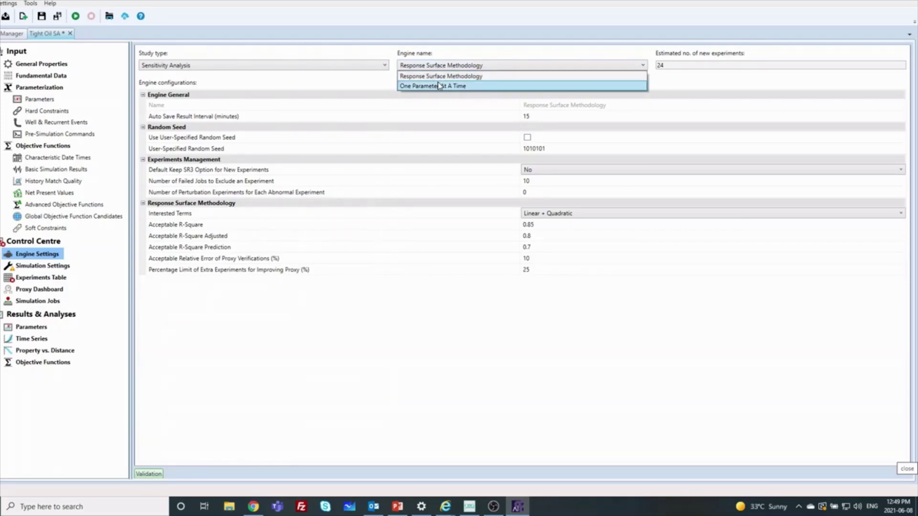
click(487, 50)
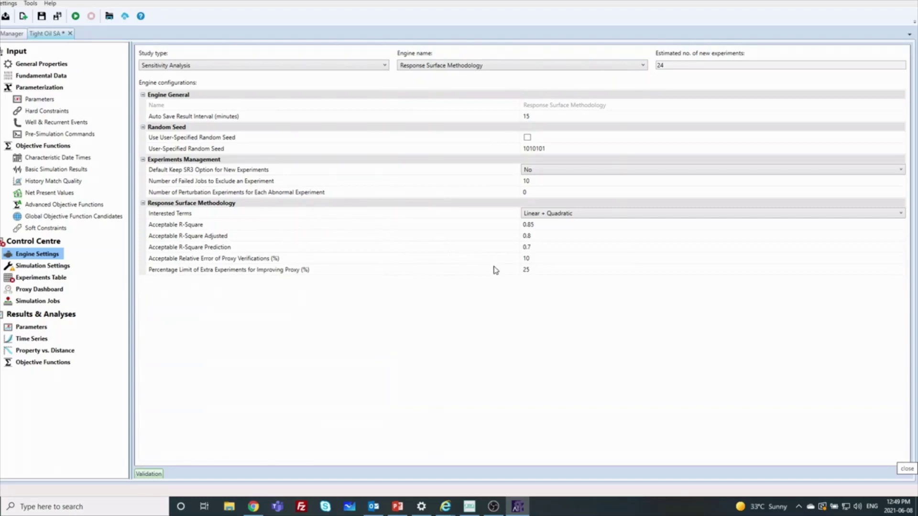
Try Linear + Quadratic + Interaction as the response surface's interested terms and restore Linear + Quadratic.
click(547, 216)
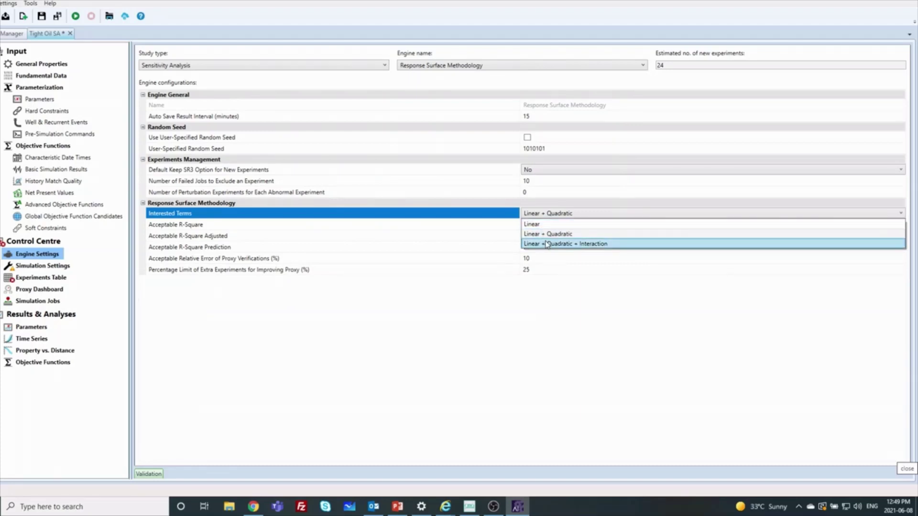
click(546, 244)
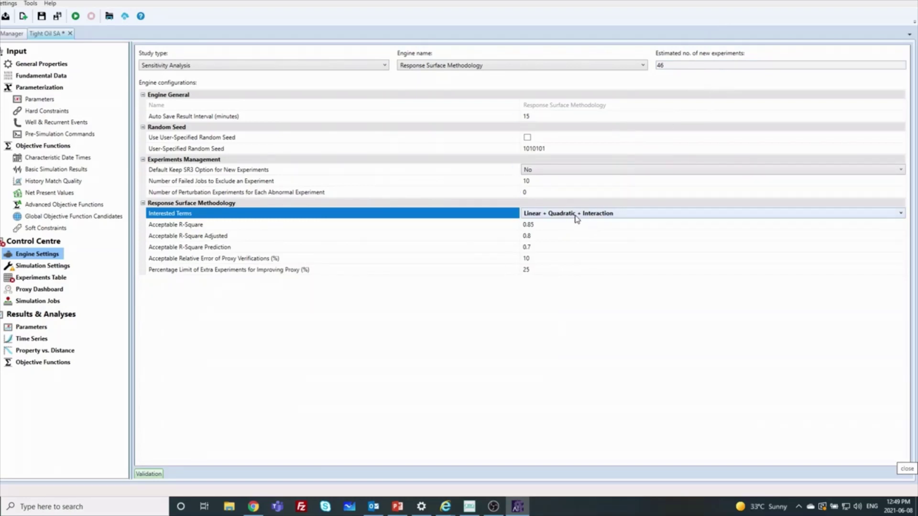
click(576, 218)
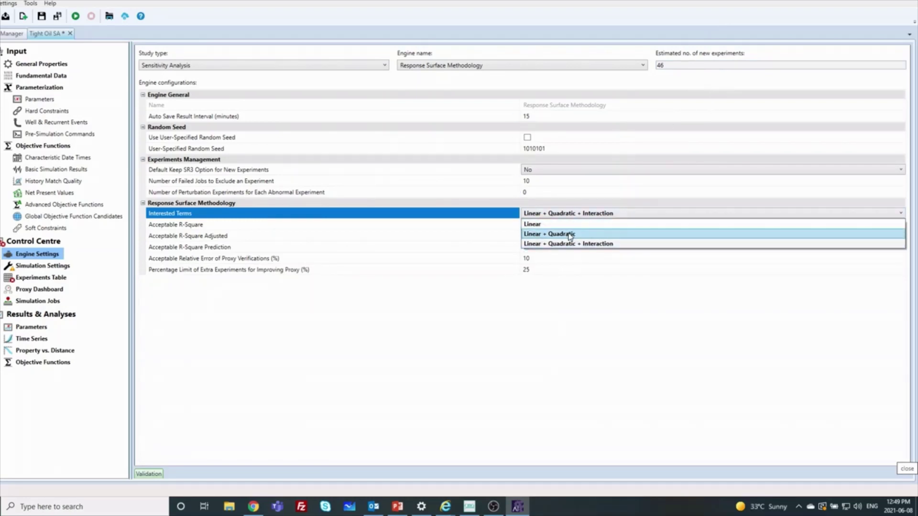
click(570, 235)
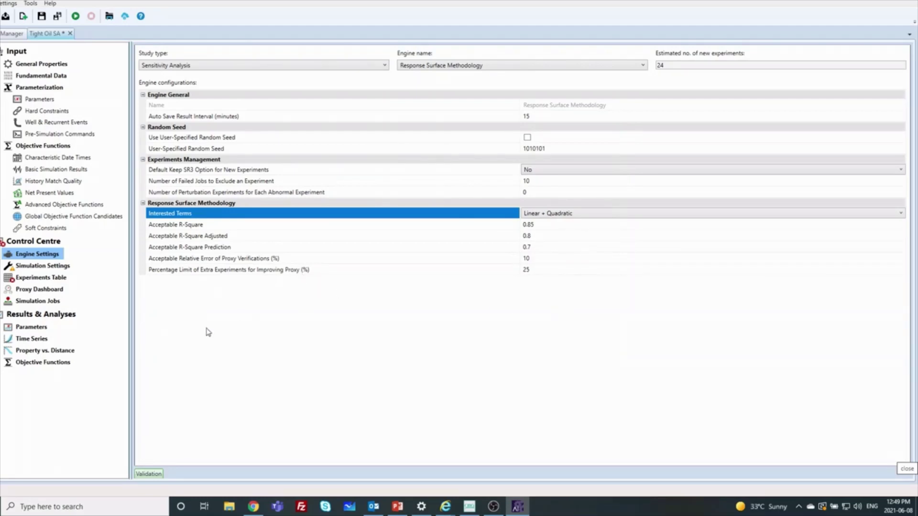
Activate the Local scheduler in the simulation settings and set the maximum run time per job to 1 hour.
click(44, 266)
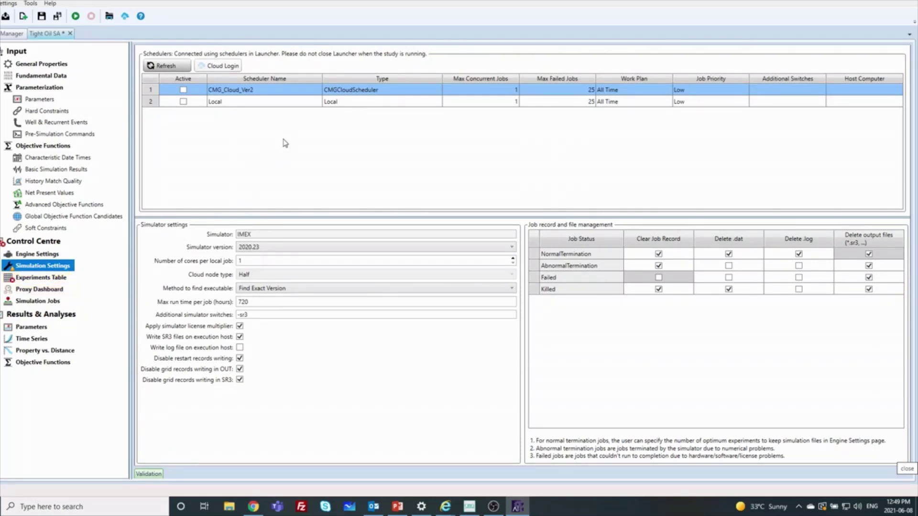
click(184, 102)
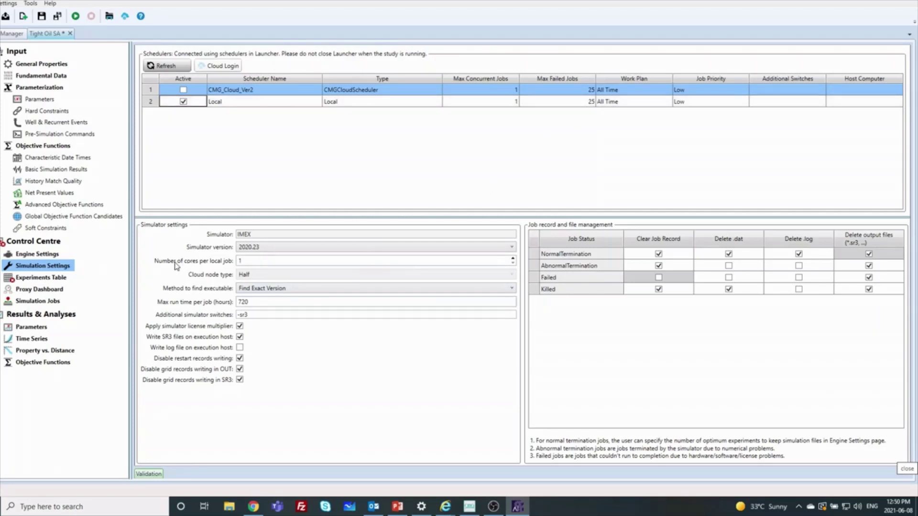
double_click(249, 262)
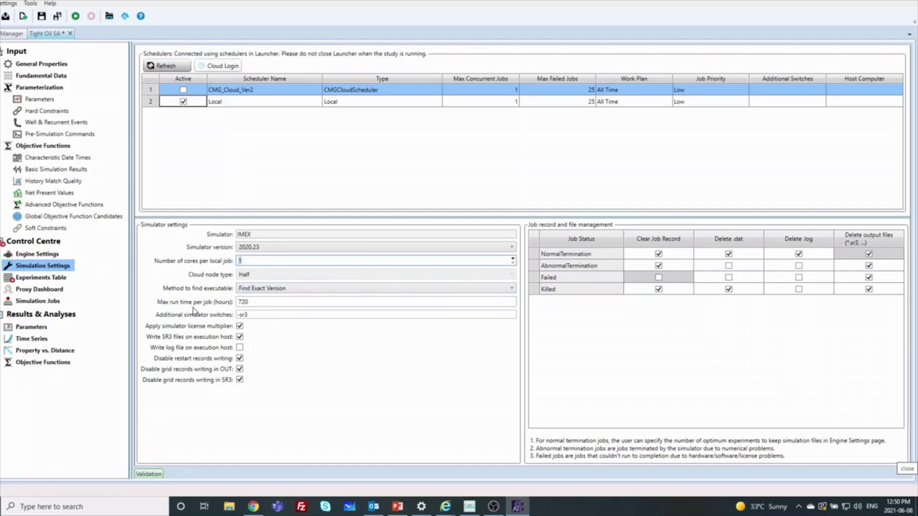
click(249, 302)
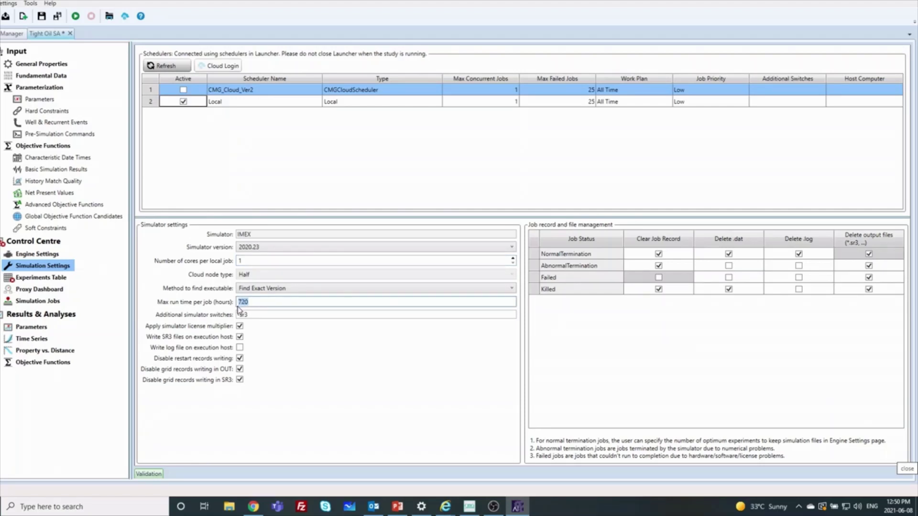
text(1)
Resolve the reuse-pending experiment in the experiments table with a kvkhratio value of 0.25.
click(56, 282)
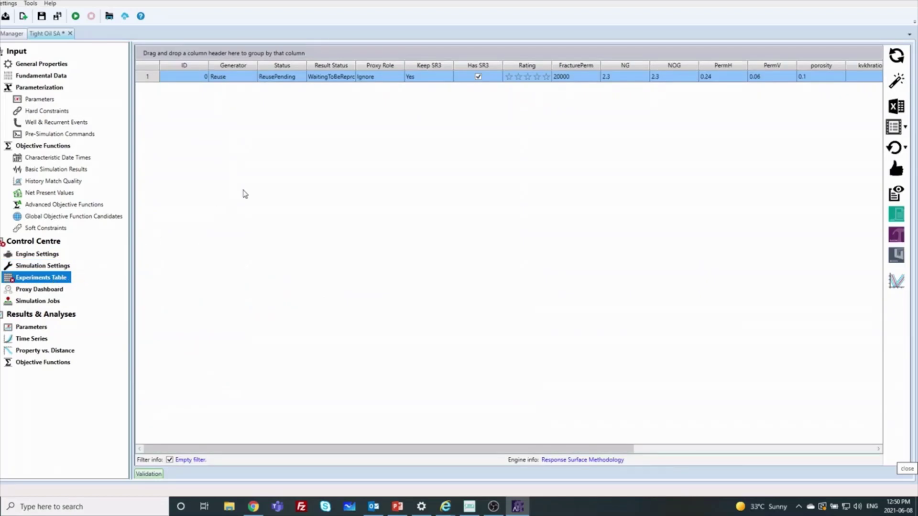
right_click(287, 80)
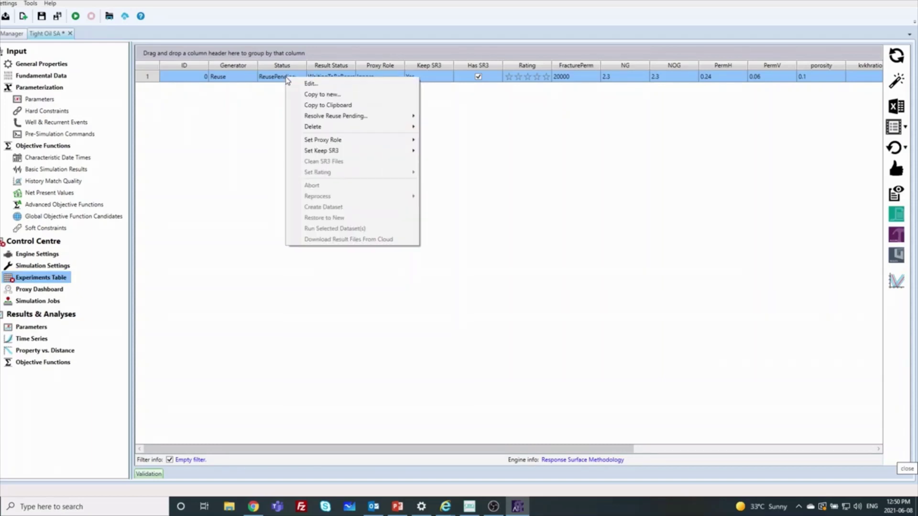
mouse_move(341, 120)
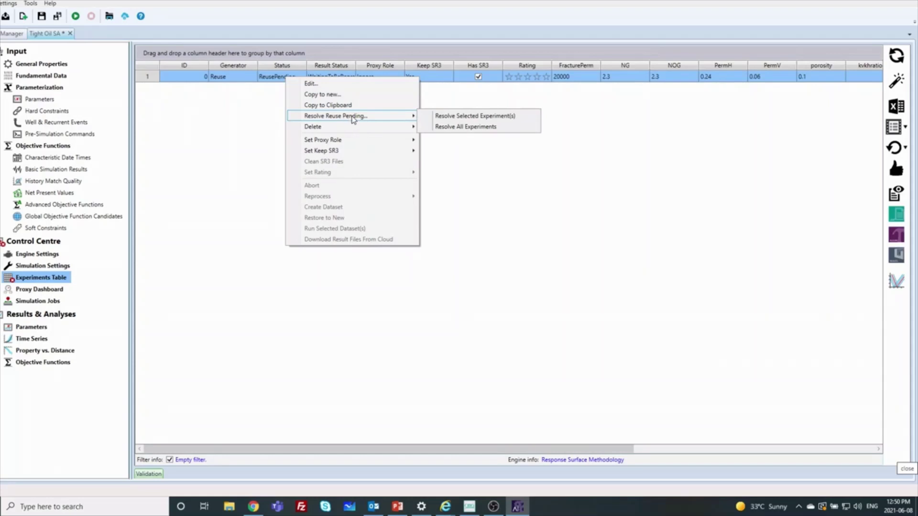
click(440, 120)
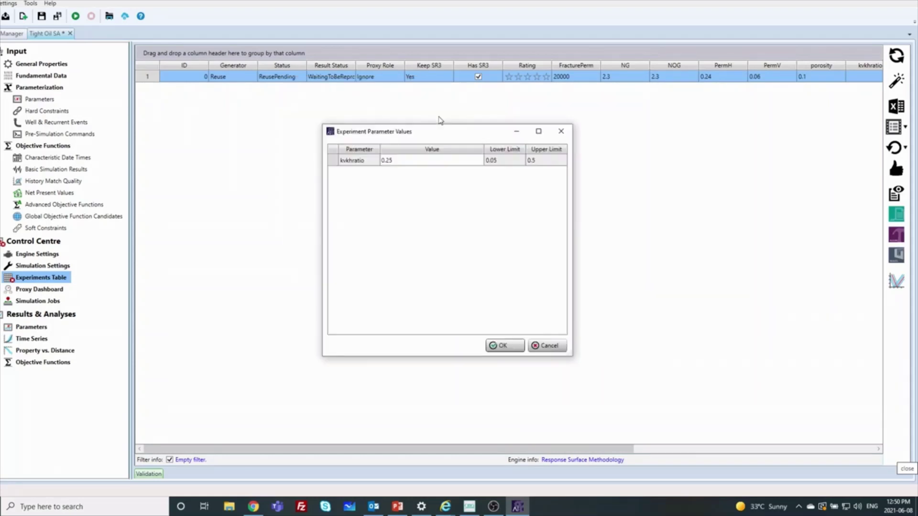
click(404, 161)
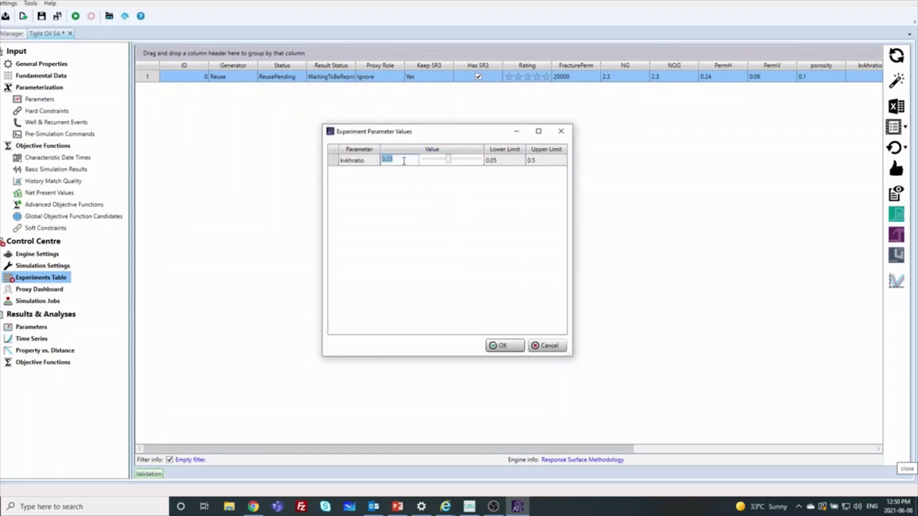
click(504, 346)
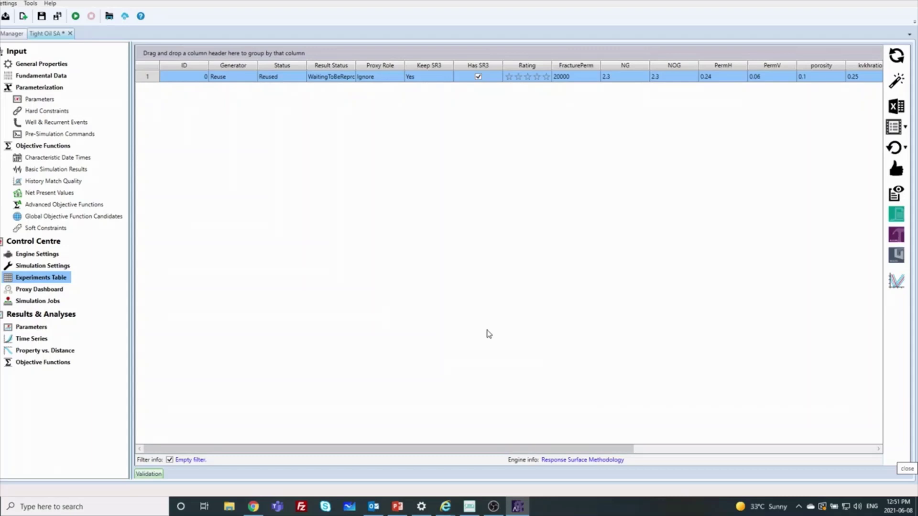
Start the Response Surface Methodology engine from the Control Centre with the Local scheduler and check the job list in Launcher.
click(38, 290)
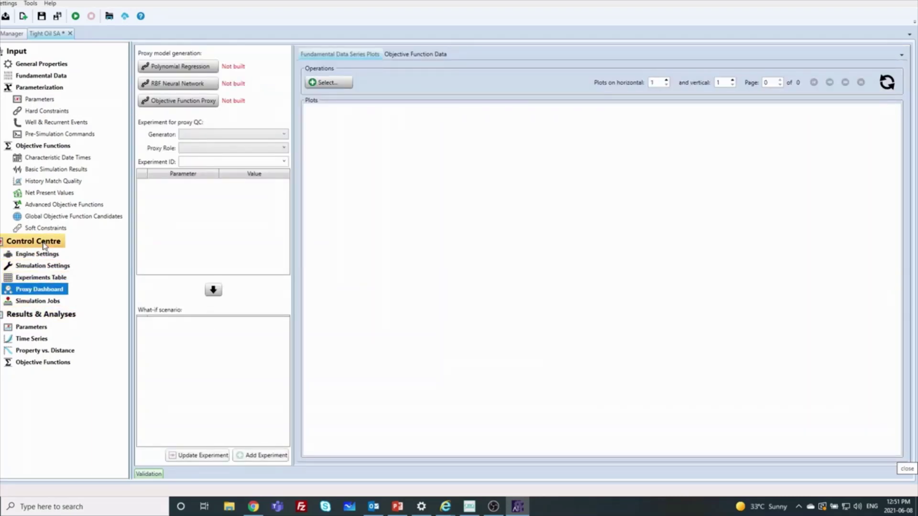
click(44, 245)
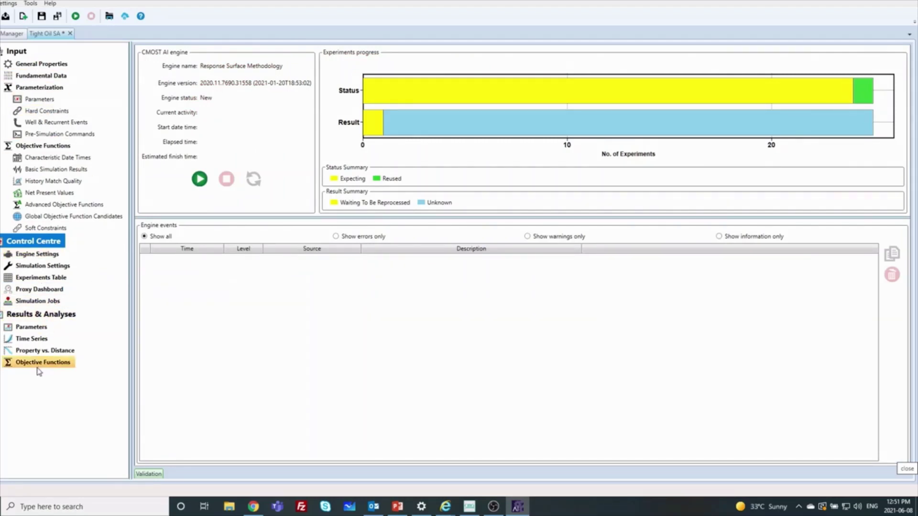
click(200, 183)
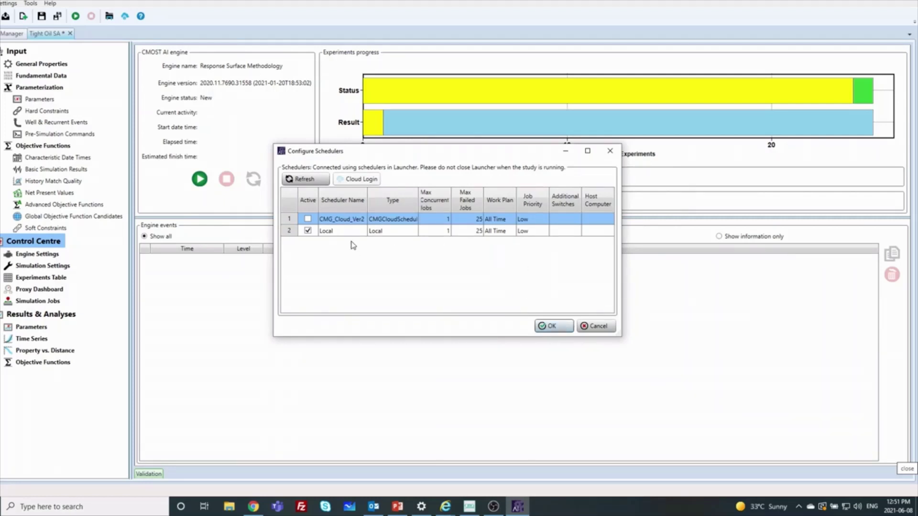
click(552, 327)
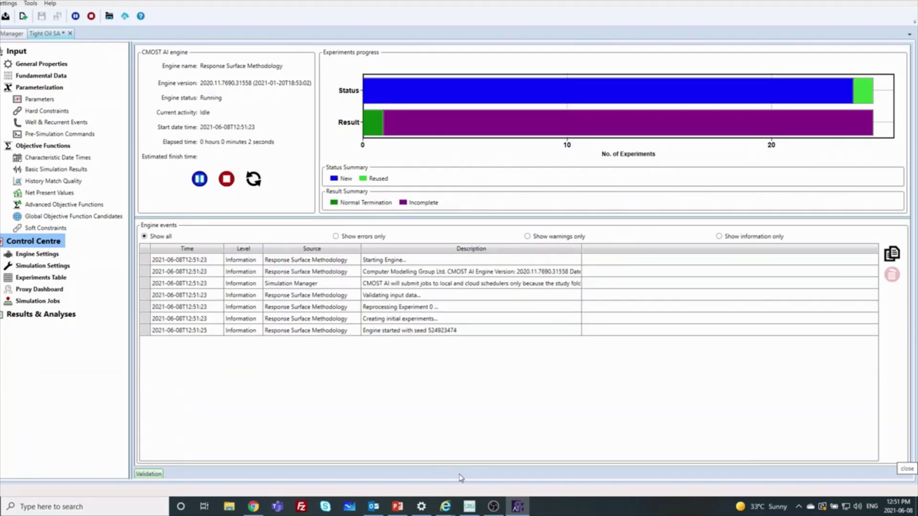
click(473, 511)
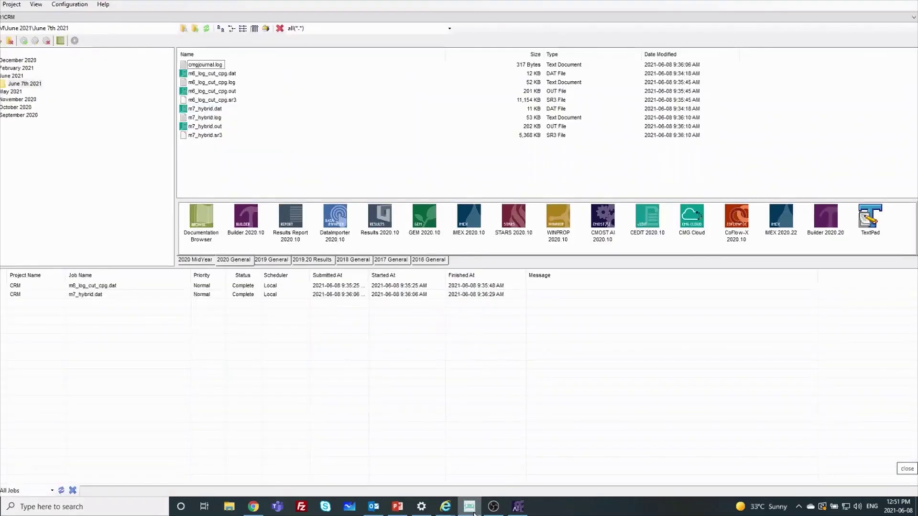
click(475, 511)
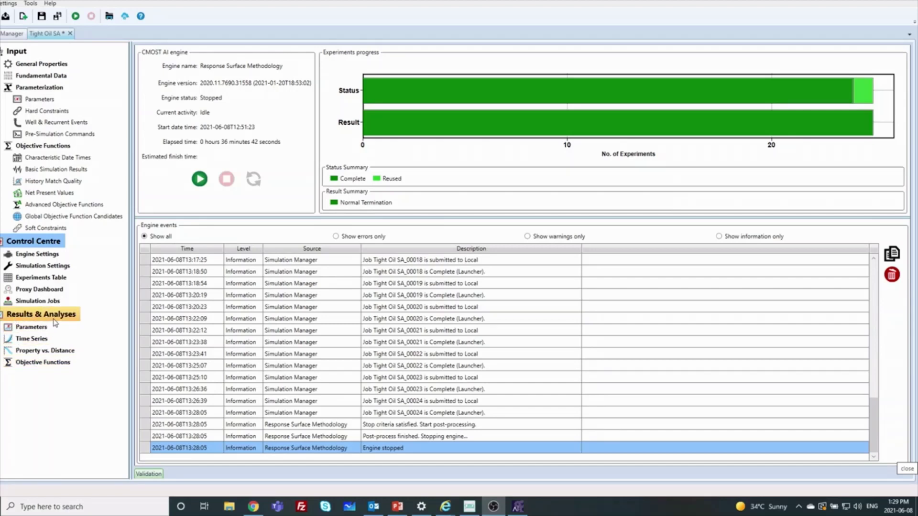
Examine the model QC plot and the statistics in the proxy analysis of Cumulative_Oil_Production.
click(15, 365)
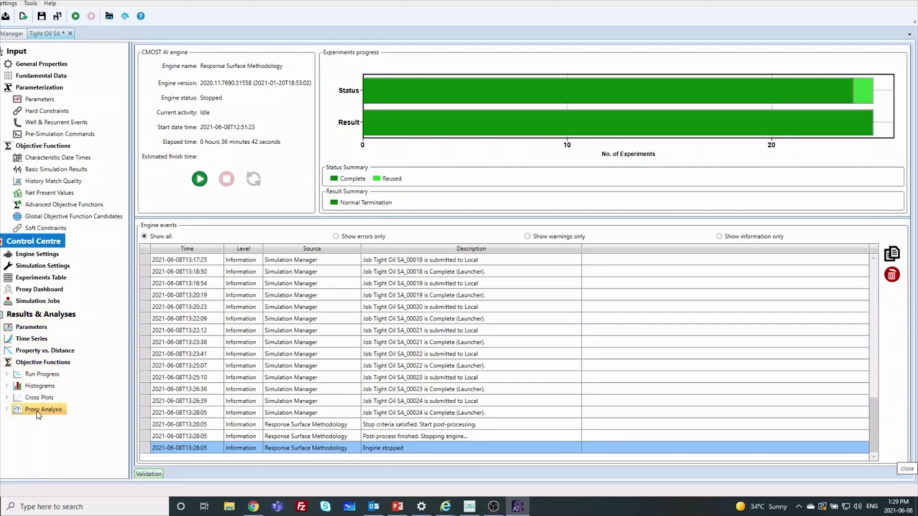
click(39, 410)
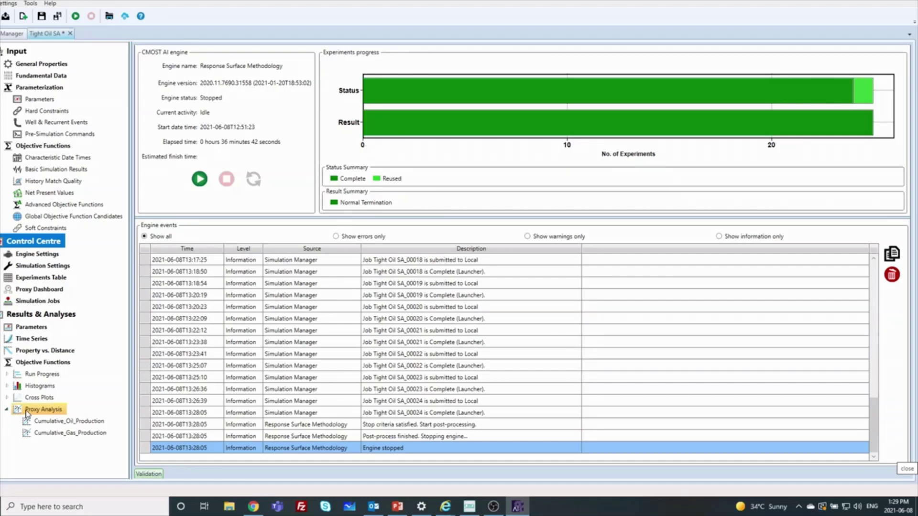
click(54, 423)
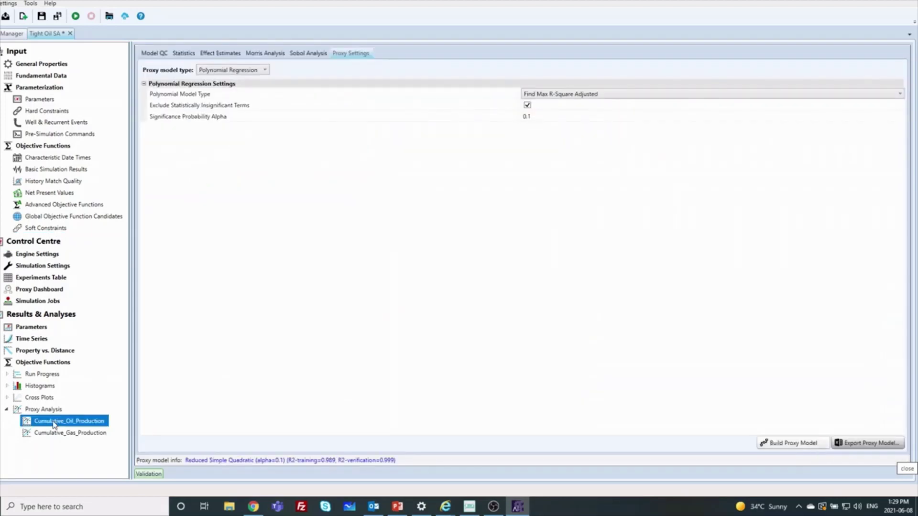
click(163, 55)
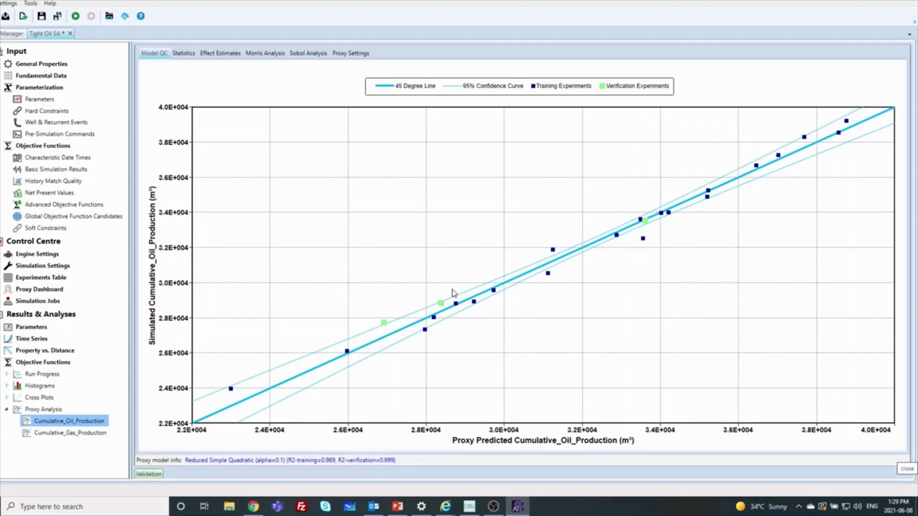
click(424, 330)
click(183, 54)
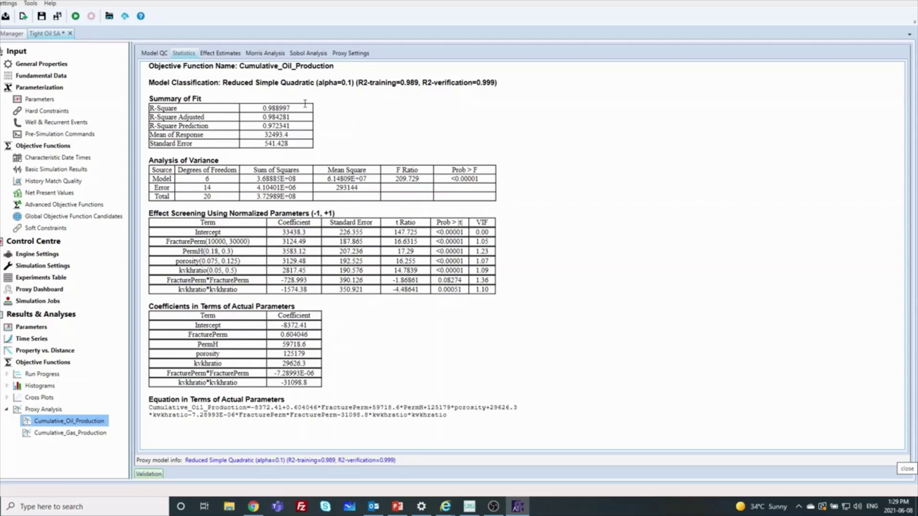
Review the effect estimates, Morris analysis, Sobol analysis and proxy settings for Cumulative_Oil_Production.
click(224, 54)
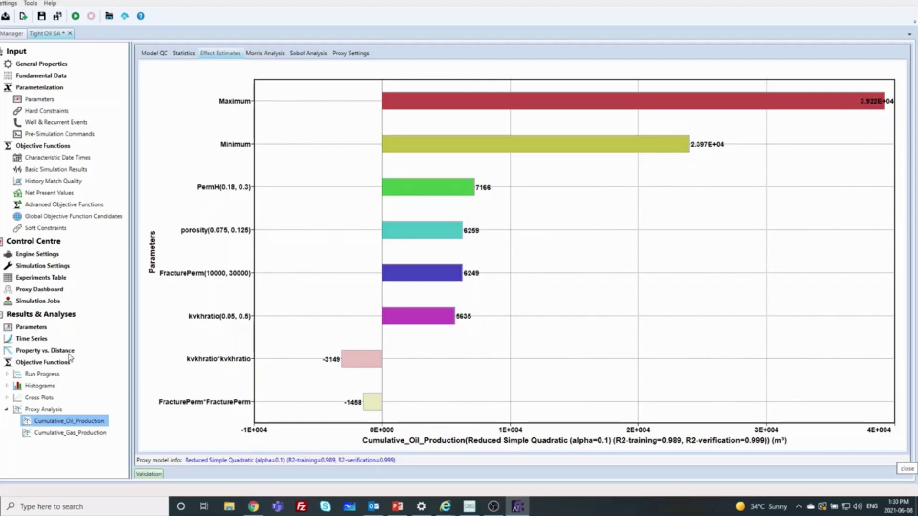
click(274, 56)
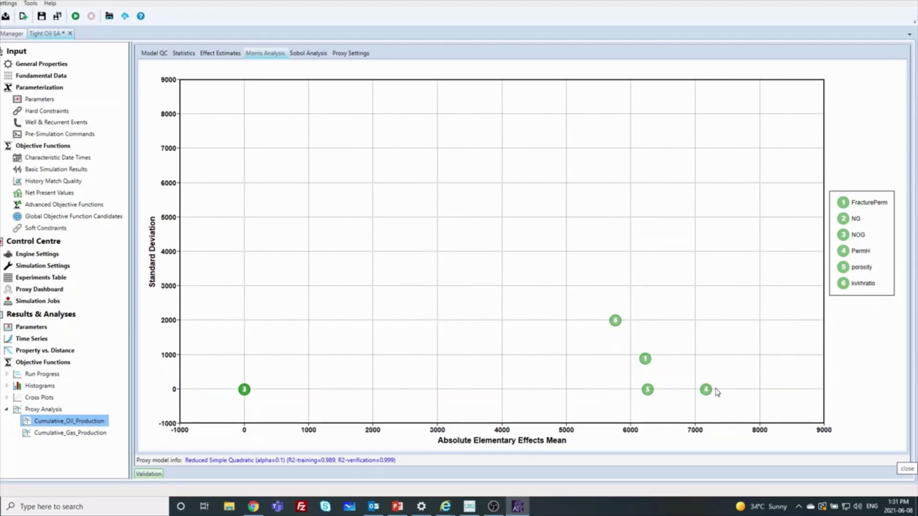
mouse_move(712, 395)
click(318, 53)
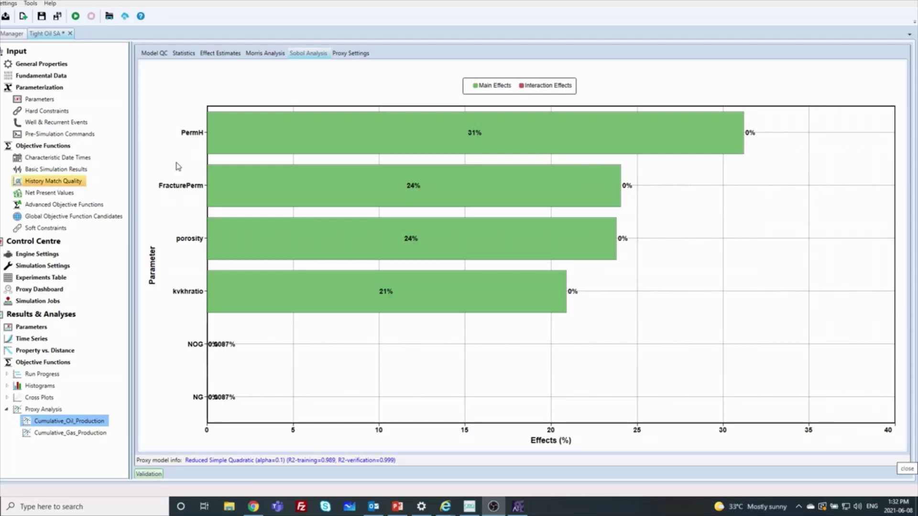
click(350, 54)
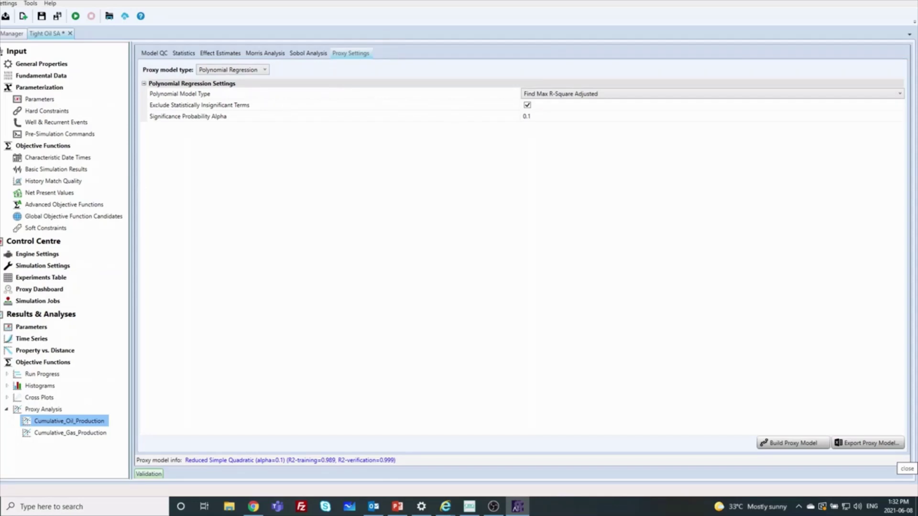
click(308, 53)
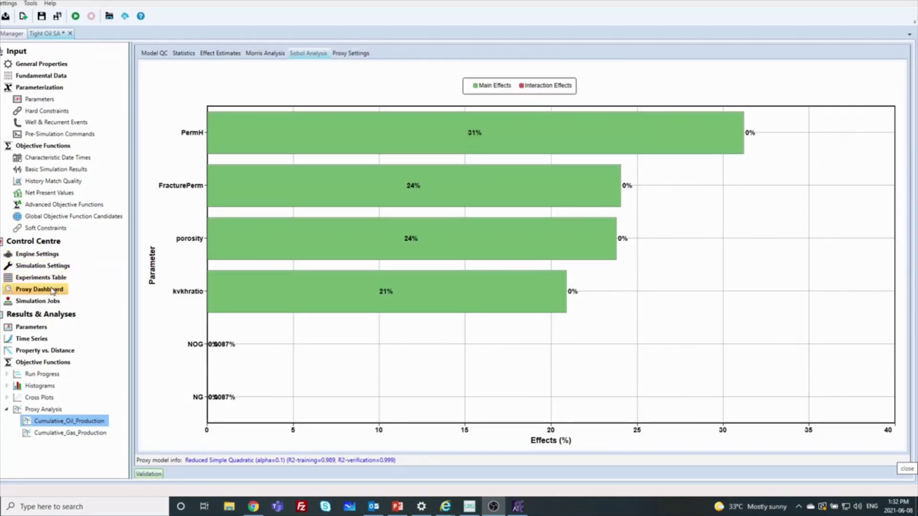
Build the Polynomial Regression, RBF Neural Network and Objective Function Proxy models in the Proxy Dashboard.
click(51, 287)
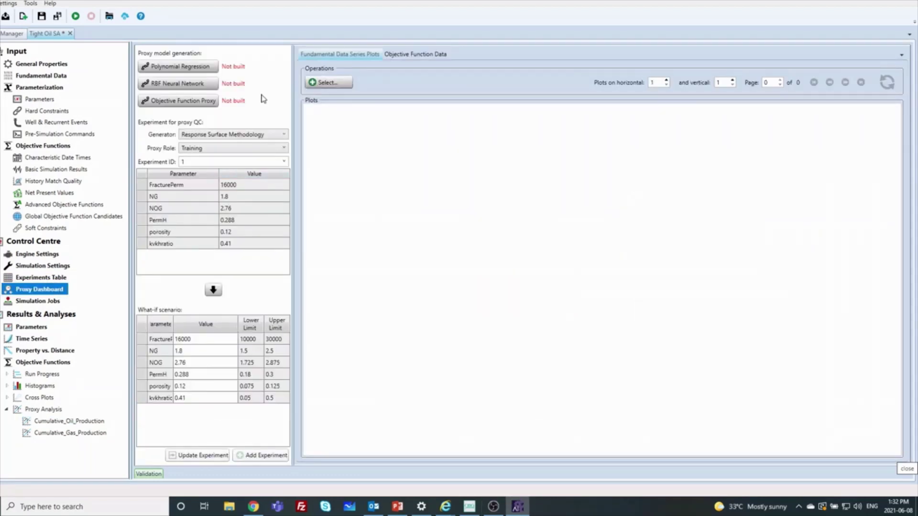
click(210, 68)
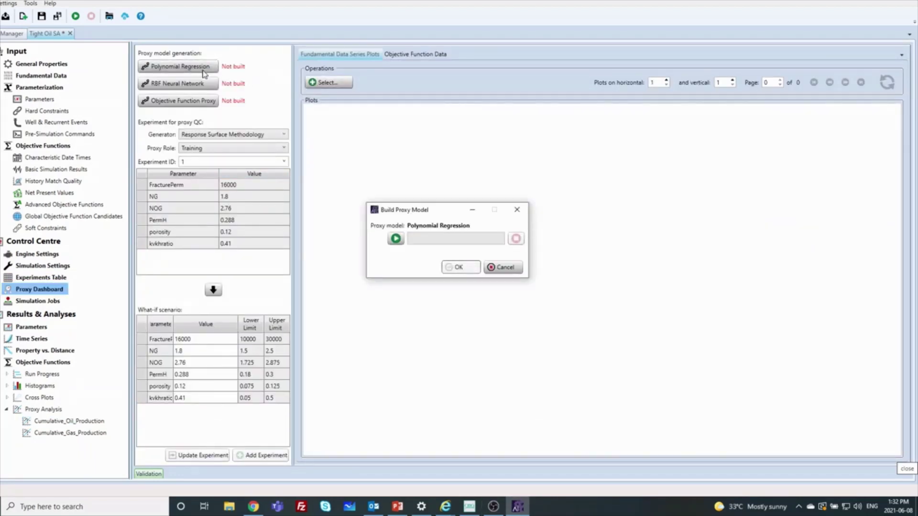
click(401, 240)
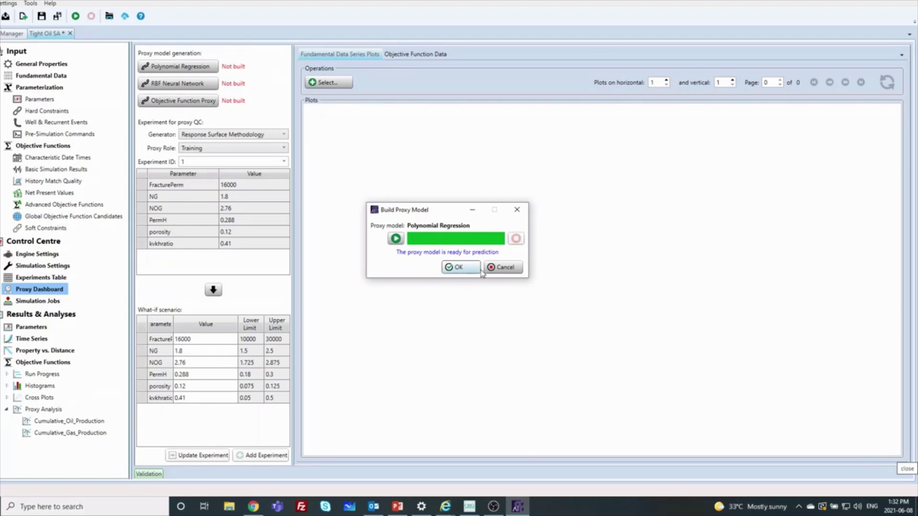
click(459, 266)
click(196, 83)
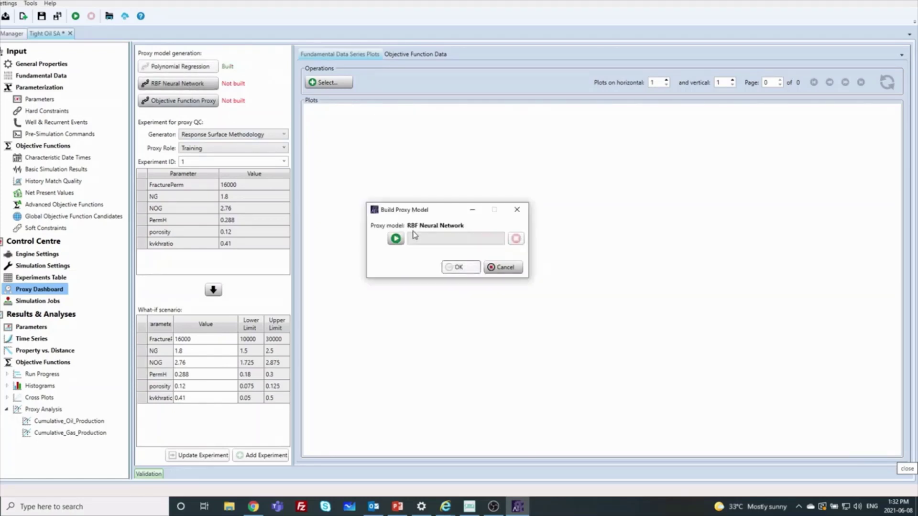
click(401, 241)
click(450, 266)
click(191, 101)
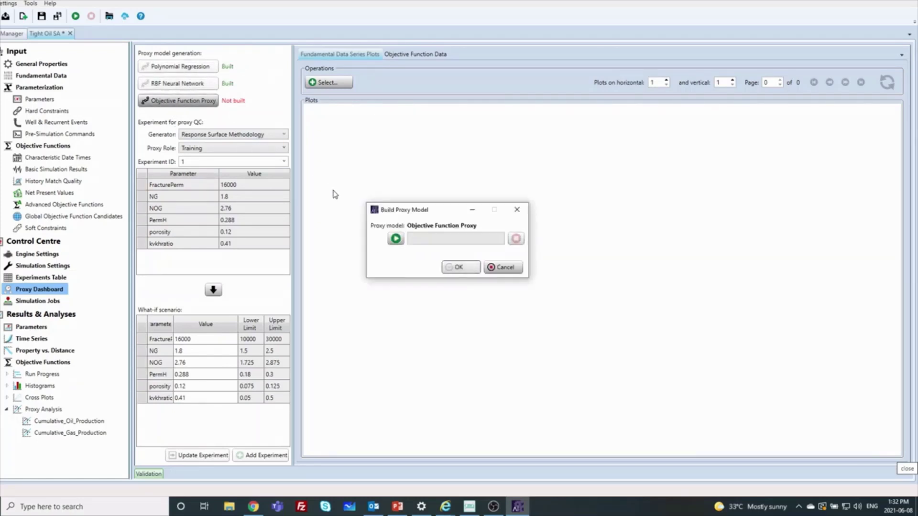
click(400, 240)
click(455, 267)
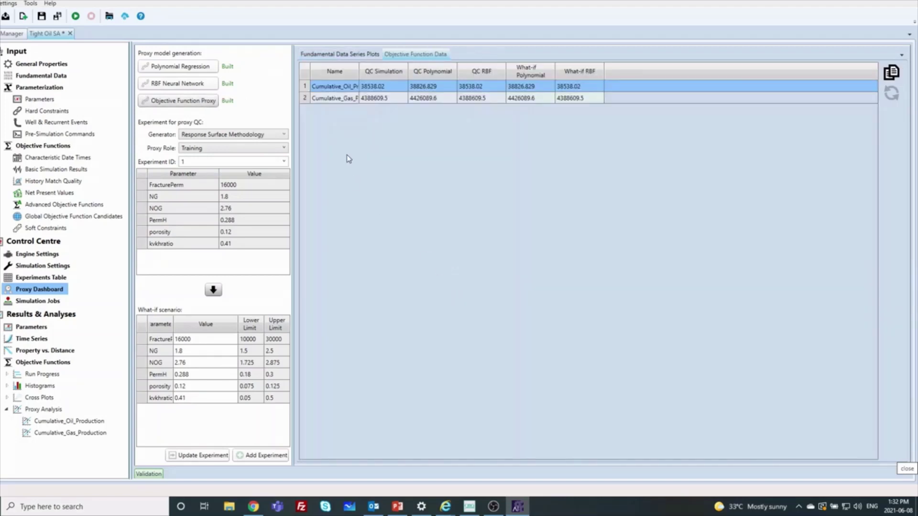
Plot the Cumulative Gas SC and Cumulative Oil SC time series of well Hz_w1 as fundamental data series.
click(351, 56)
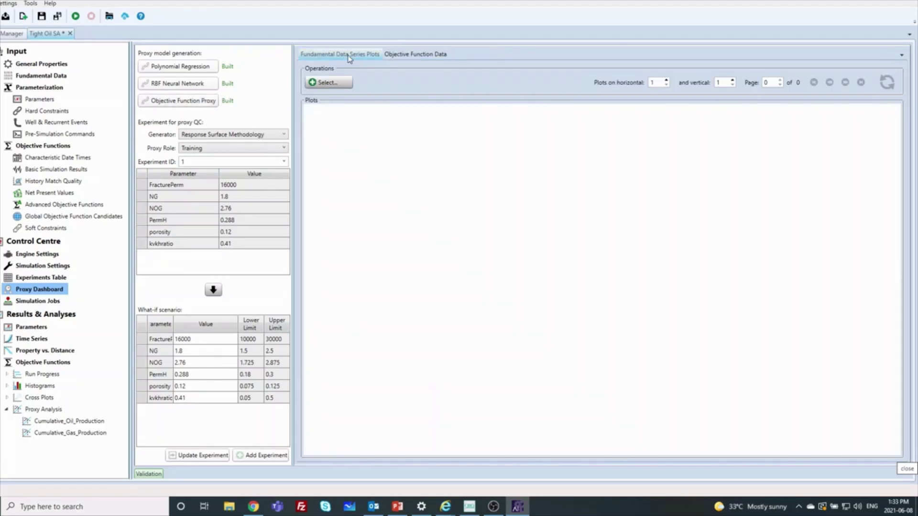
click(329, 83)
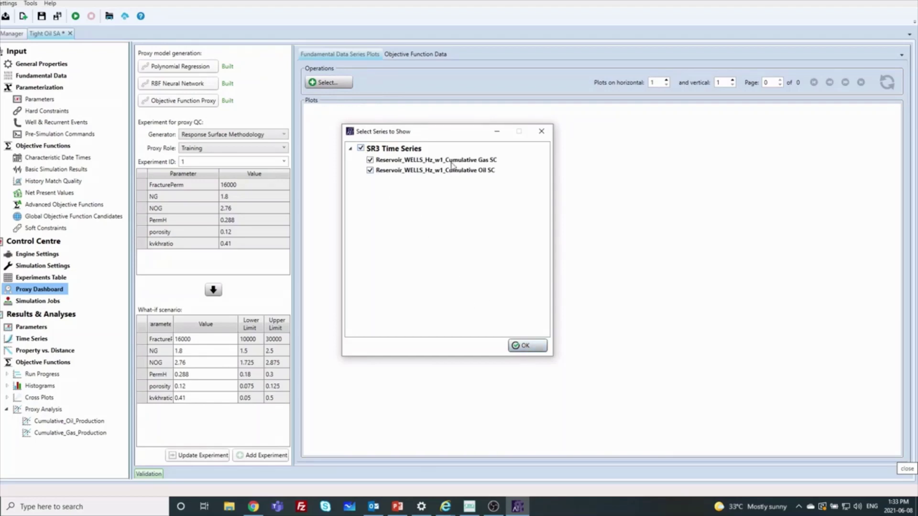
click(528, 347)
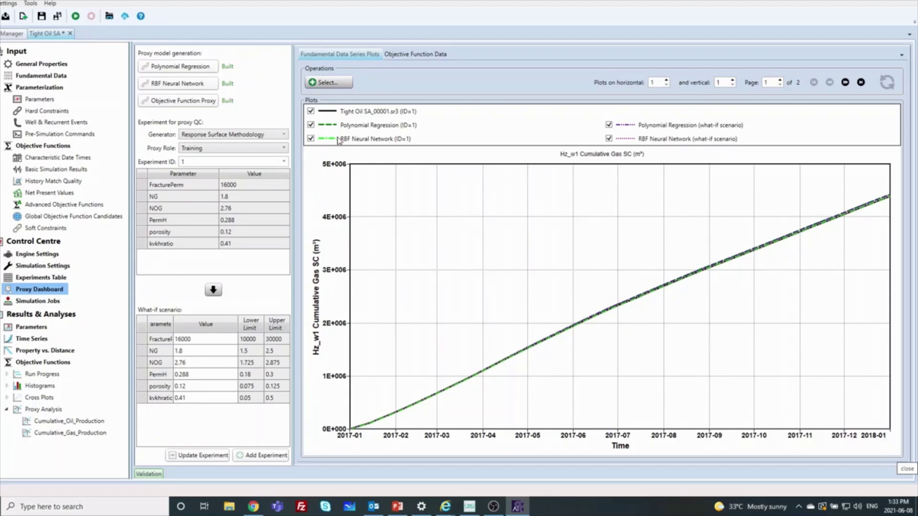
Hide the experiment's Polynomial Regression and RBF curves and the RBF what-if curve, and select experiment 13 for the proxy QC.
click(311, 124)
click(311, 139)
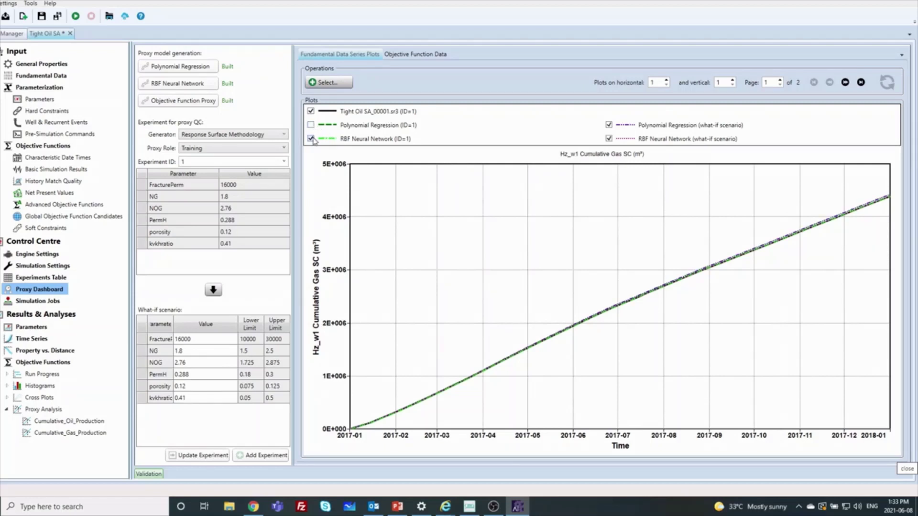
click(609, 139)
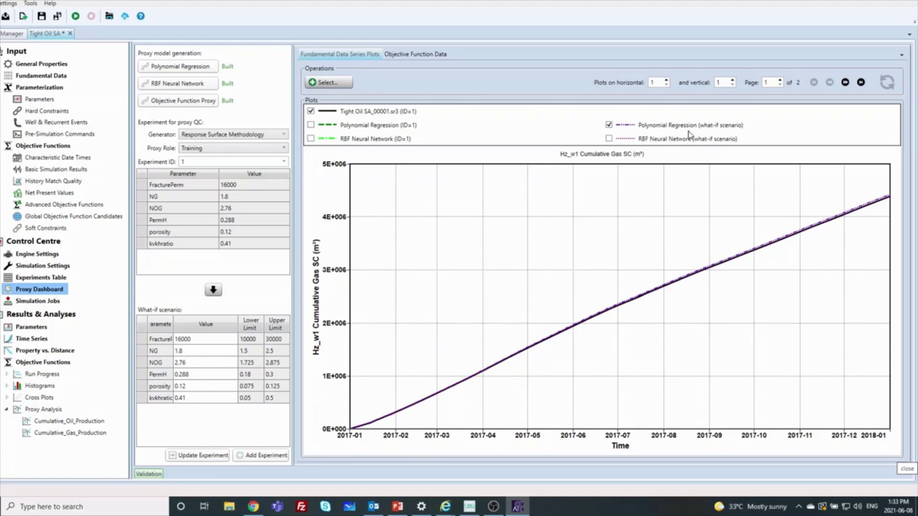
click(284, 161)
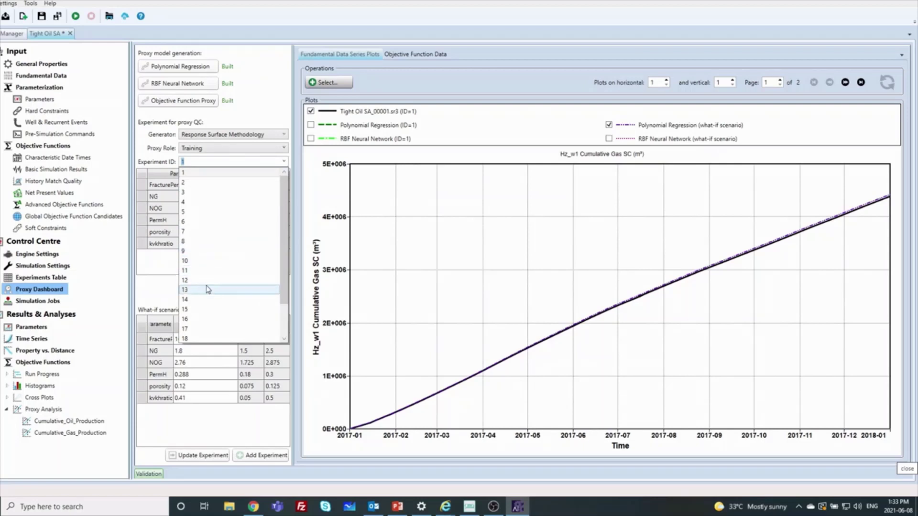
click(205, 290)
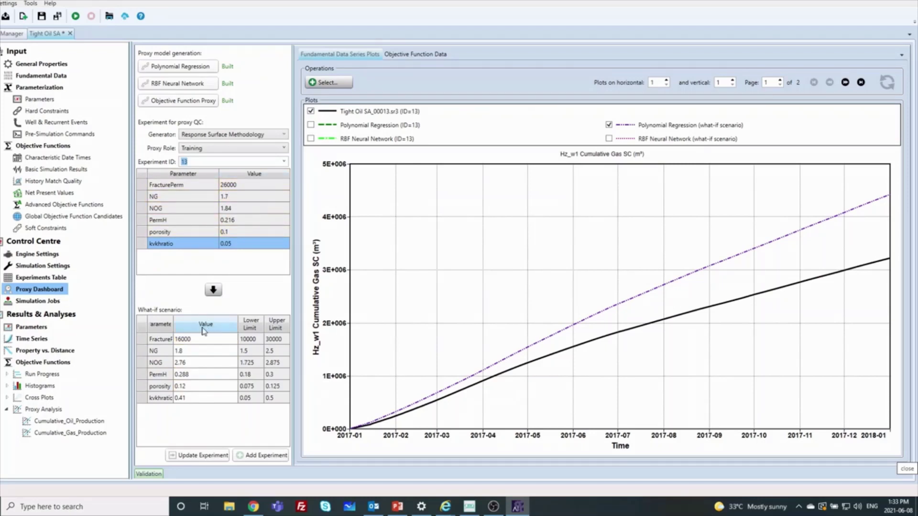
Set the what-if scenario's FracturePerm to about 16846 and NG to 1.5, with the plot layout at three plots horizontally.
click(189, 341)
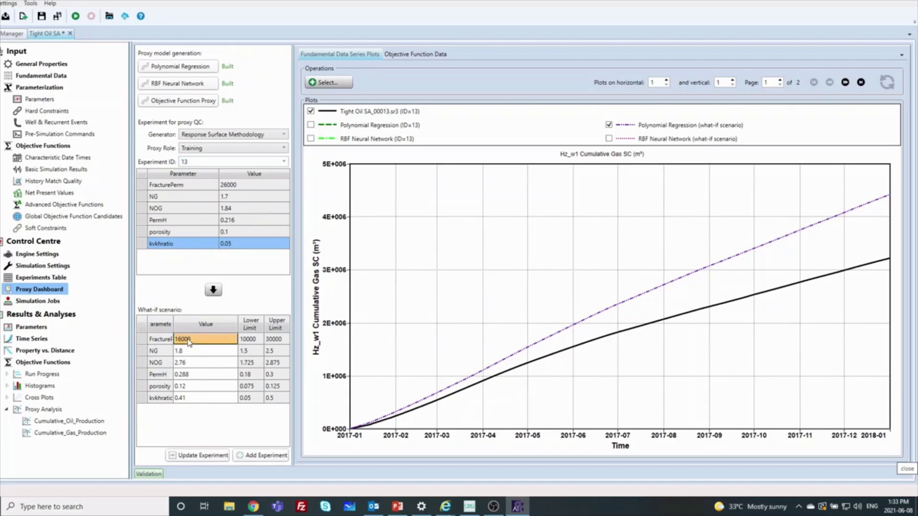
mouse_move(211, 342)
mouse_down()
mouse_move(231, 342)
mouse_move(203, 341)
mouse_move(213, 340)
mouse_up()
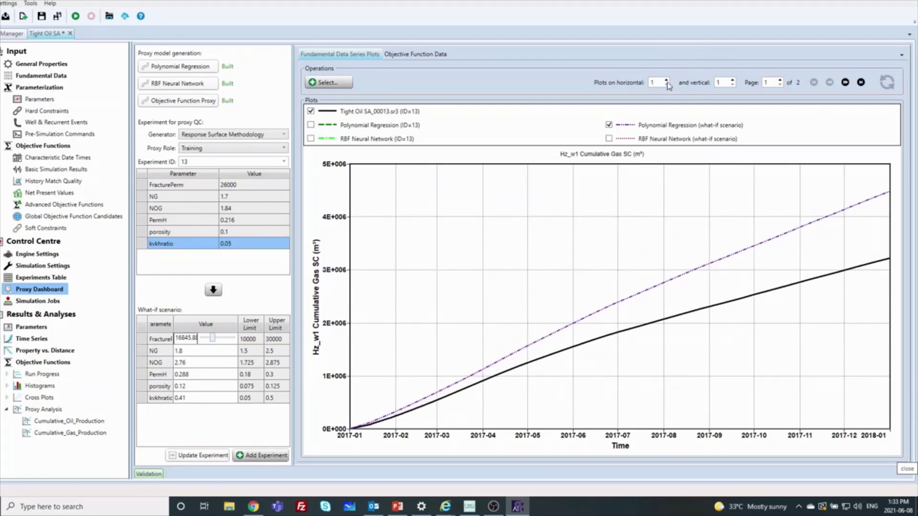
click(667, 82)
click(667, 81)
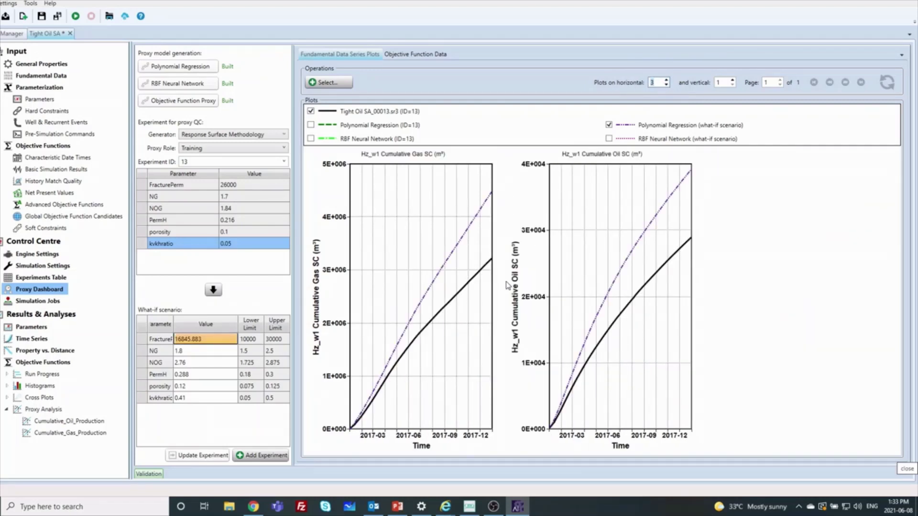
click(206, 351)
mouse_move(210, 350)
mouse_down()
mouse_move(228, 354)
mouse_move(200, 353)
mouse_up()
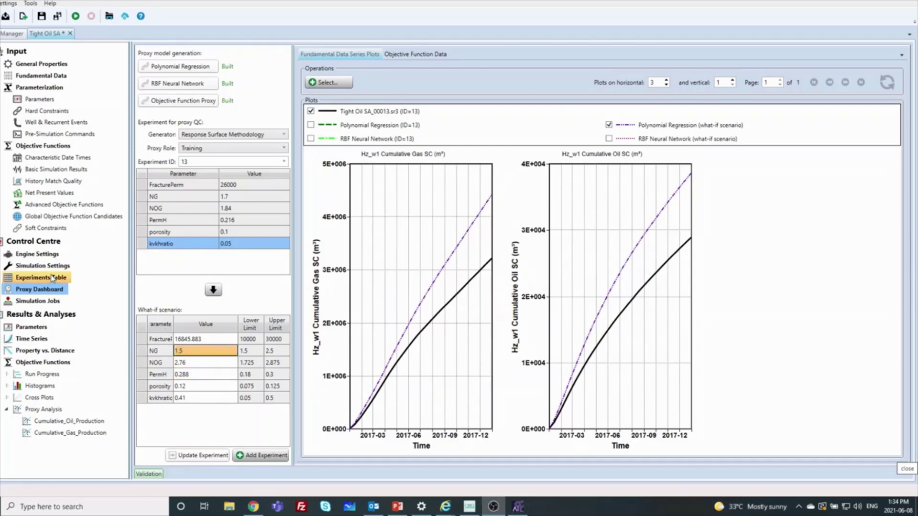
Widen the Cumulative_Oil_Production column in the Experiments Table and sort the experiments by it in descending order.
click(52, 280)
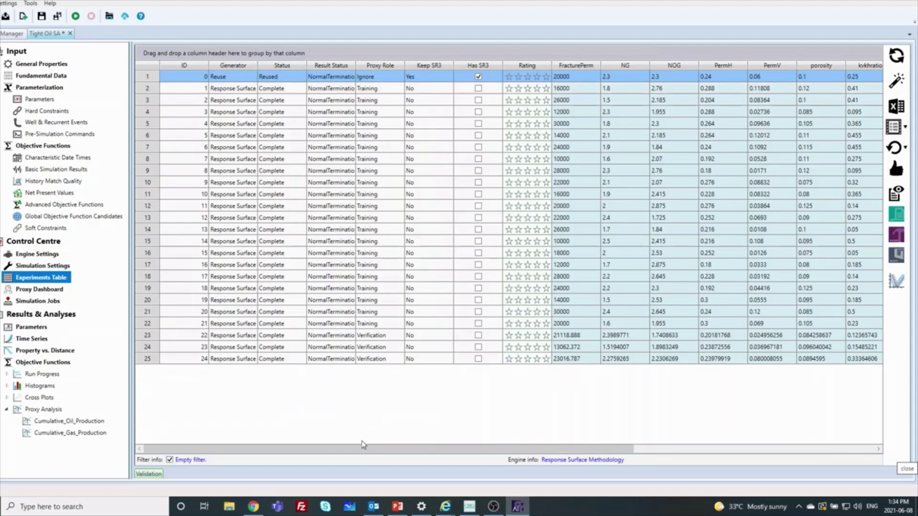
drag(347, 450, 552, 431)
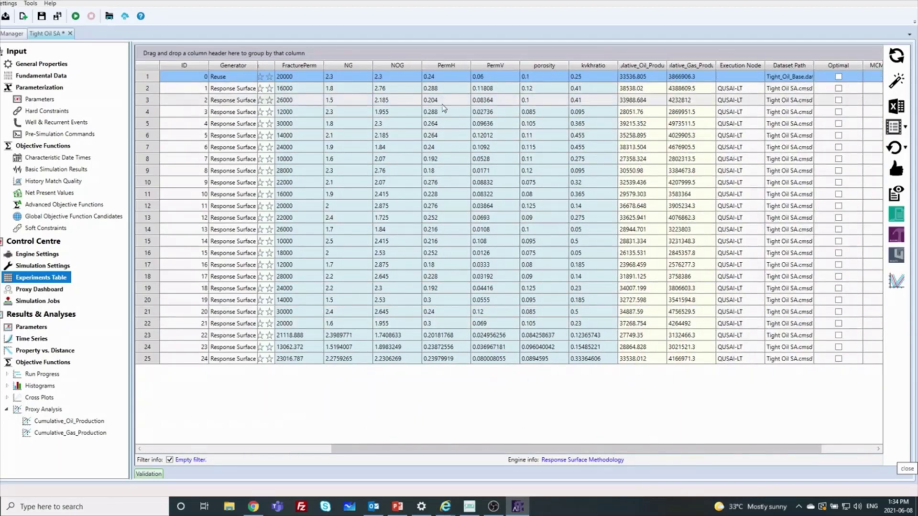
drag(556, 445, 609, 444)
drag(588, 62, 689, 63)
click(584, 67)
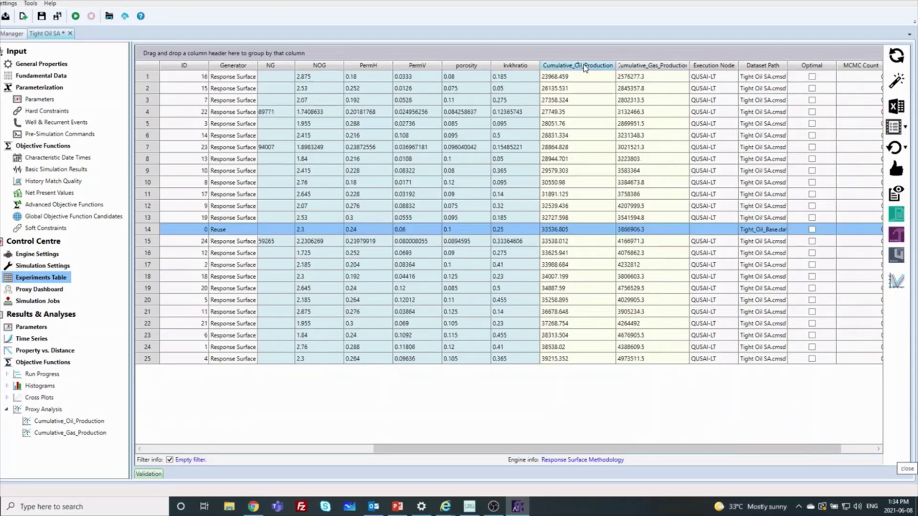
click(583, 67)
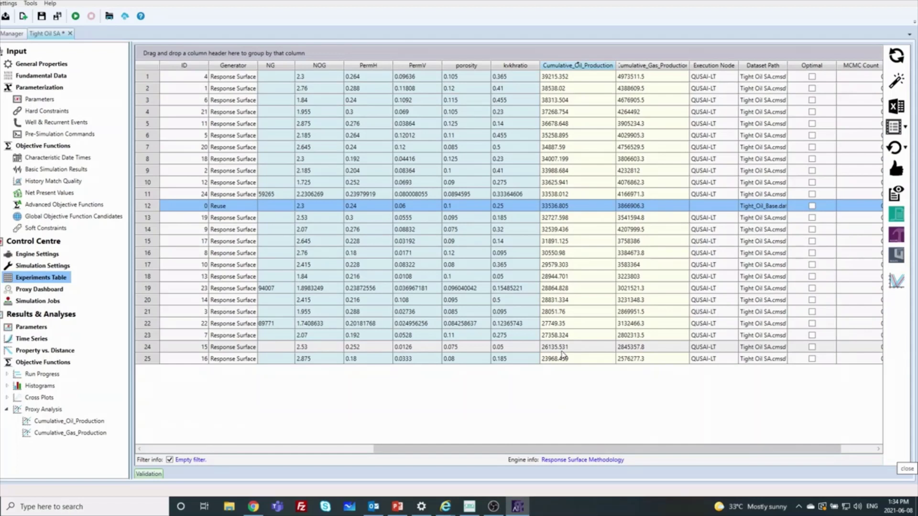
drag(589, 445, 318, 454)
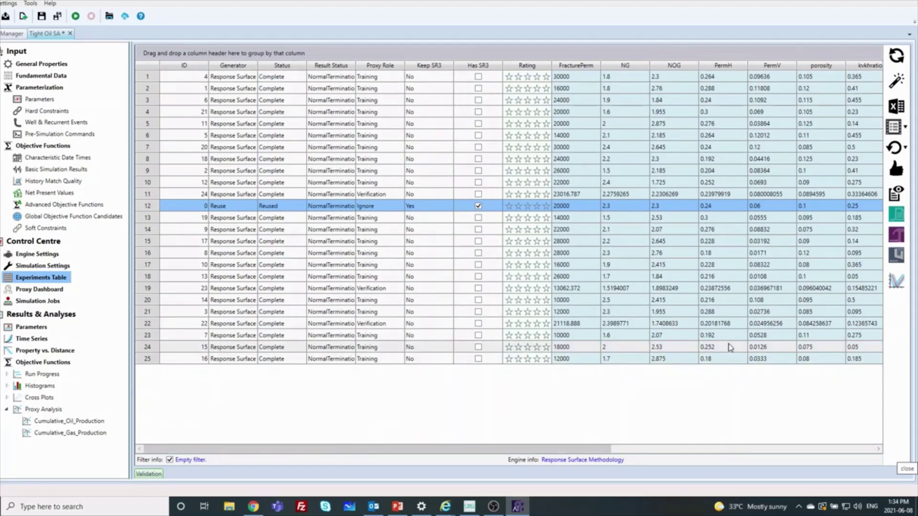